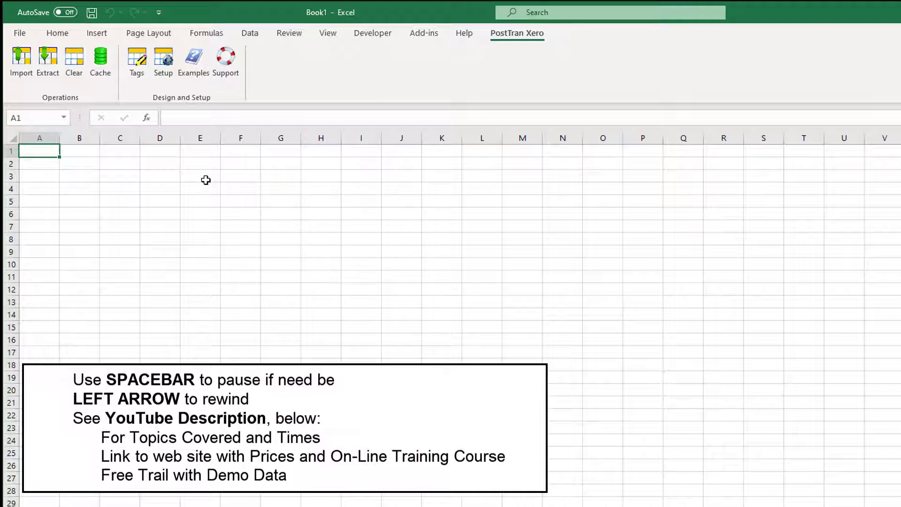
Step: Open the Single Transaction example (xeroSingleTrans.xlsx) from the PostTran Xero Examples list
click(192, 74)
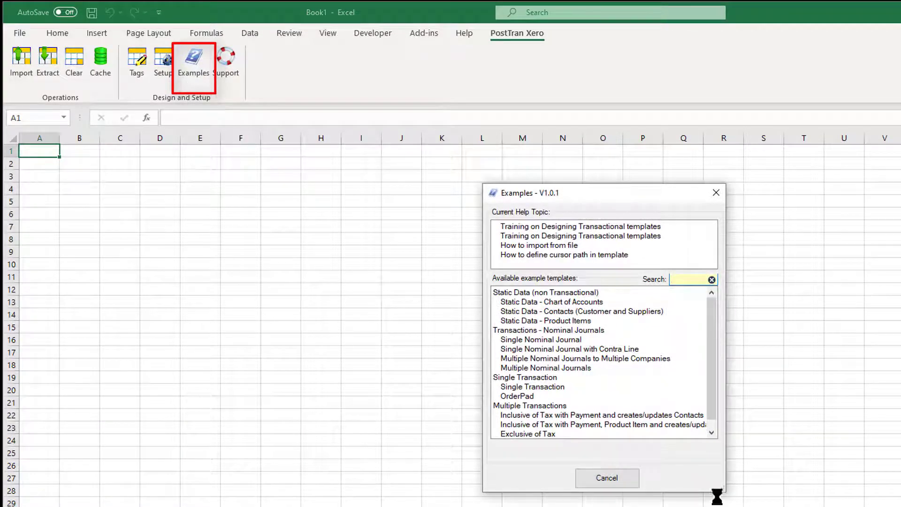
click(561, 393)
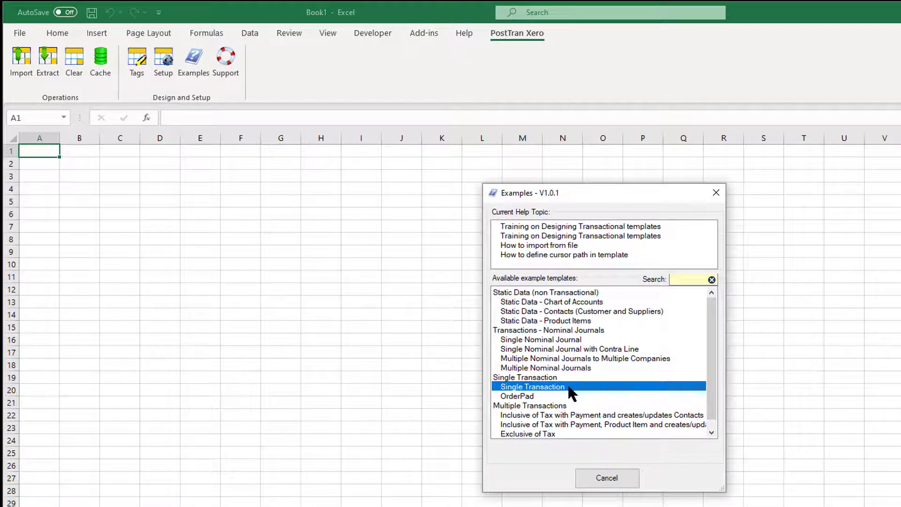
double_click(569, 388)
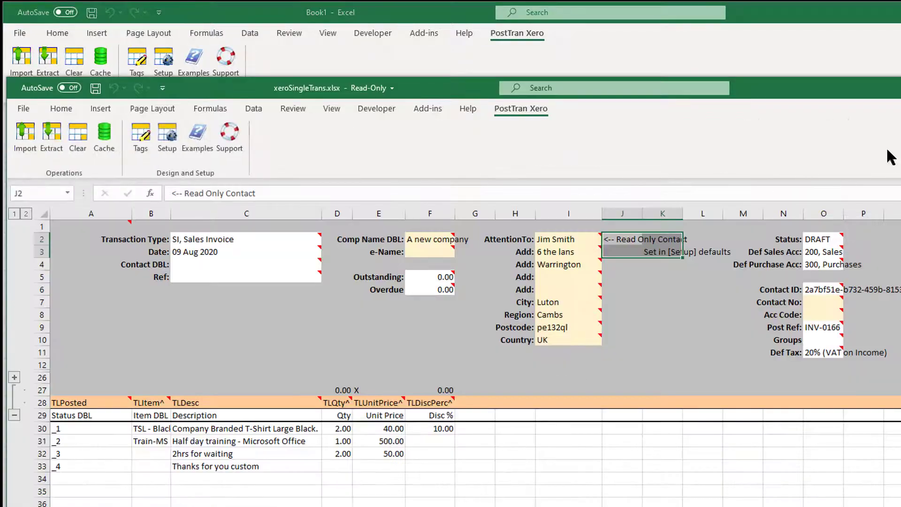
drag(849, 97, 848, 24)
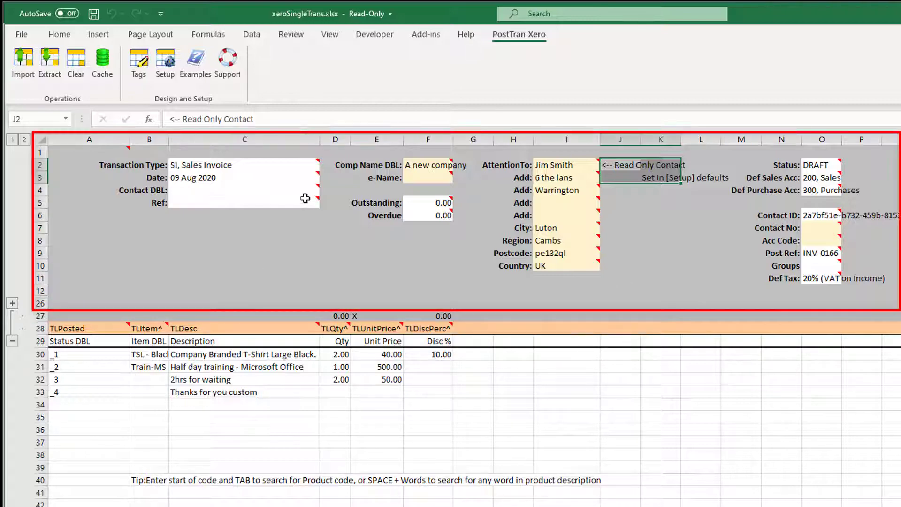
mouse_move(284, 207)
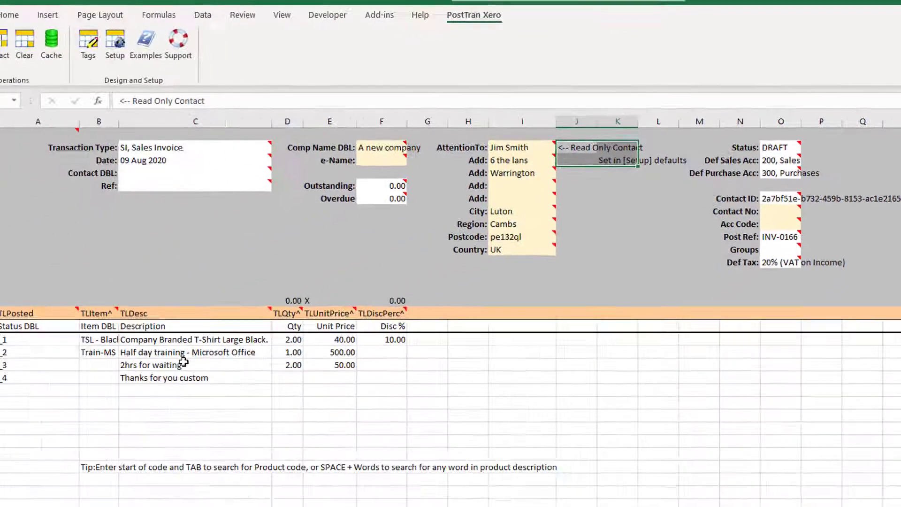
click(183, 362)
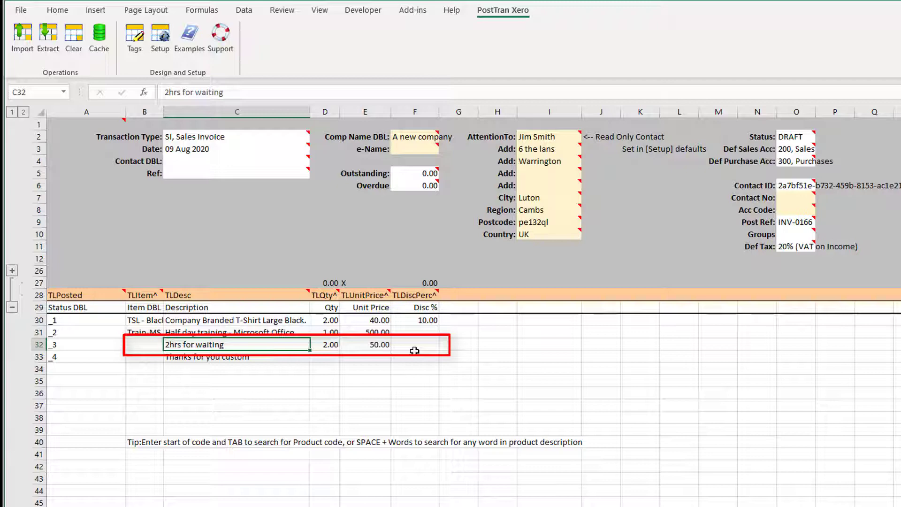
click(334, 345)
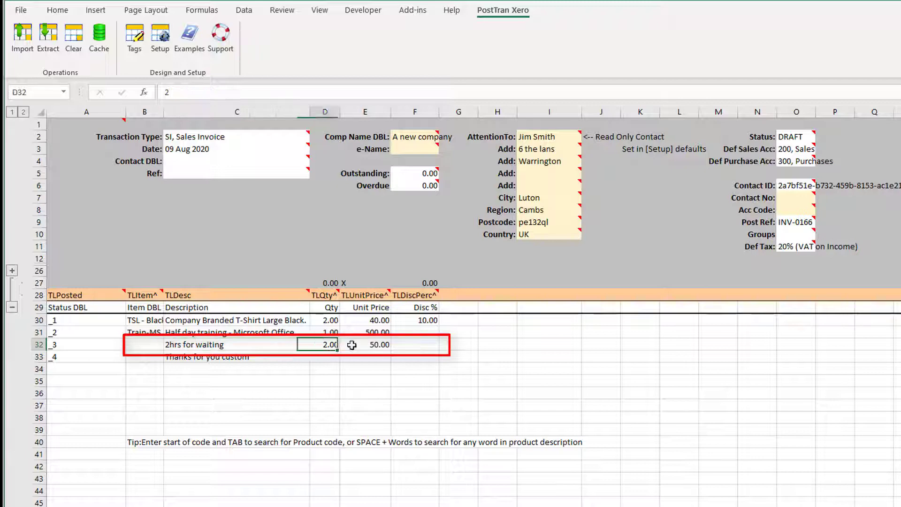
click(367, 349)
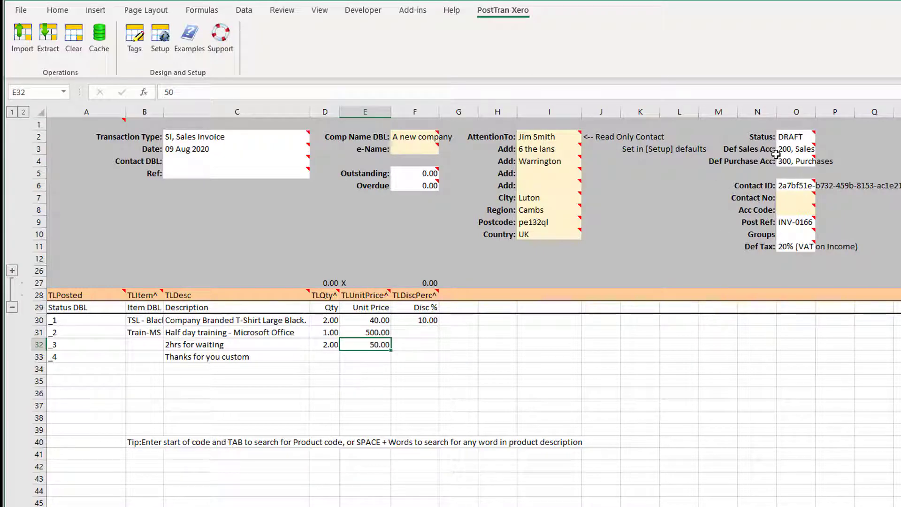
Step: Review the System Setup defaults, keeping tax type Exclusive and contact mode 2-Search by Name match
click(162, 43)
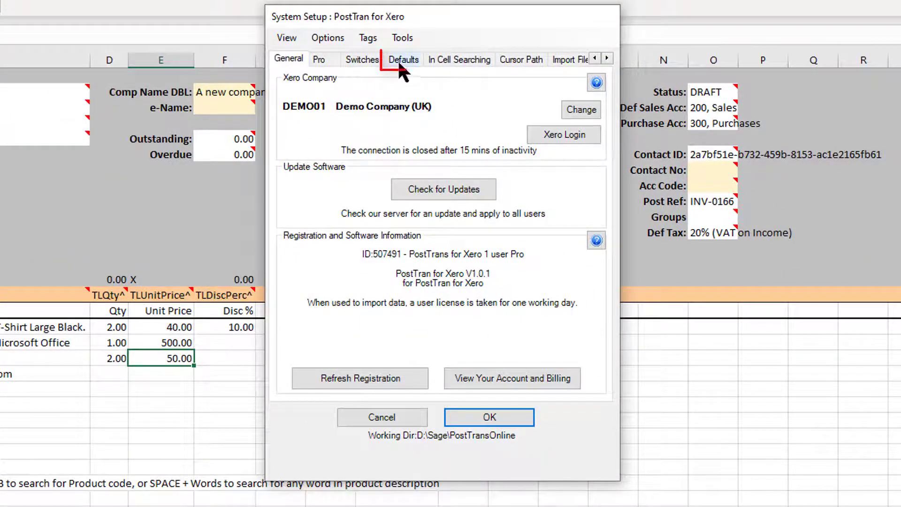
click(402, 60)
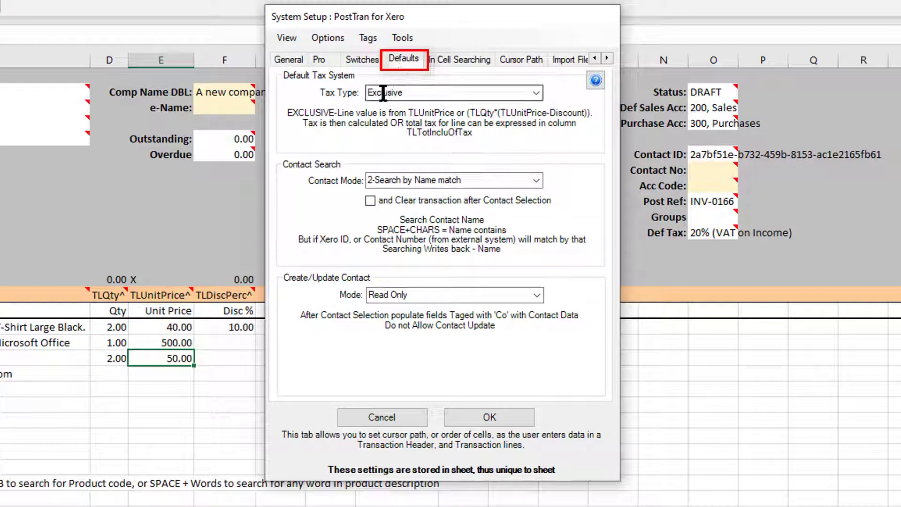
click(535, 92)
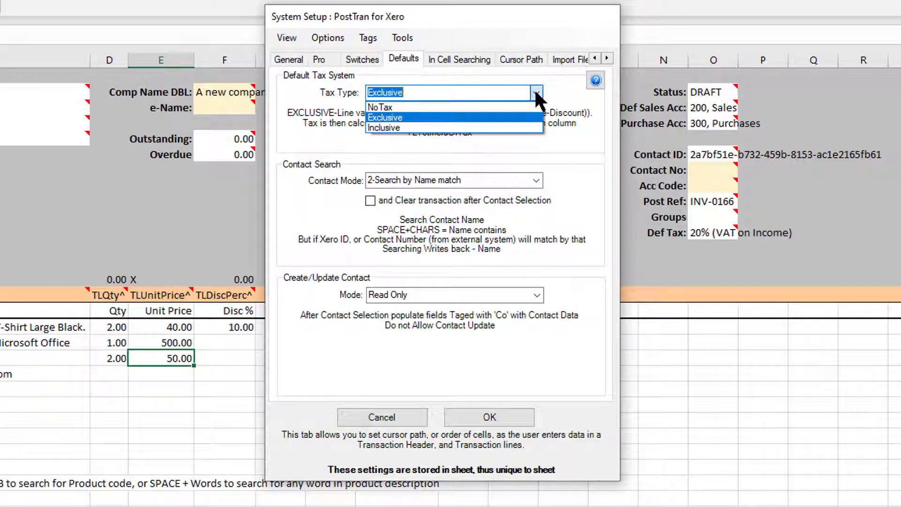
click(579, 117)
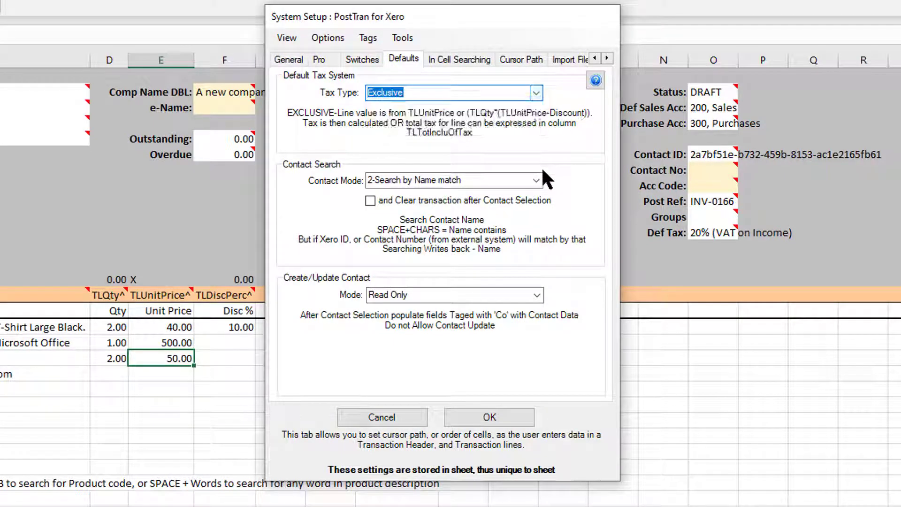
key(Tab)
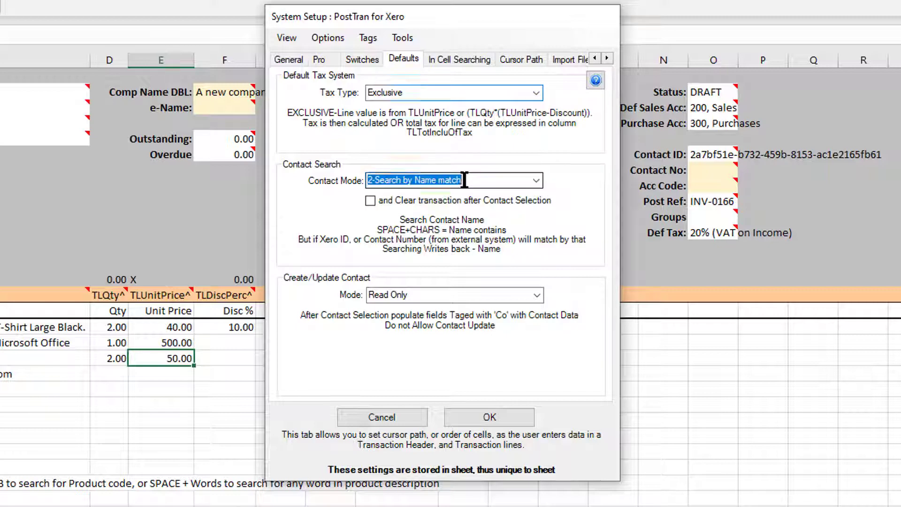
click(535, 179)
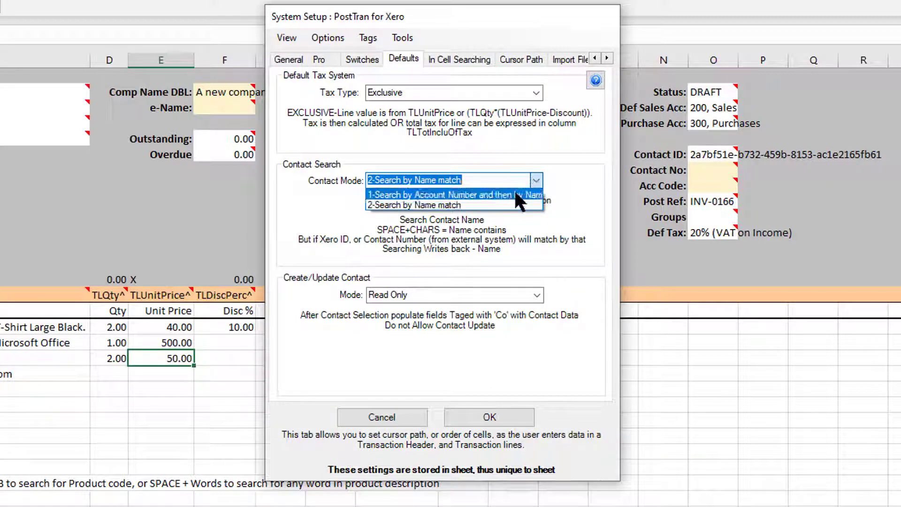
click(525, 207)
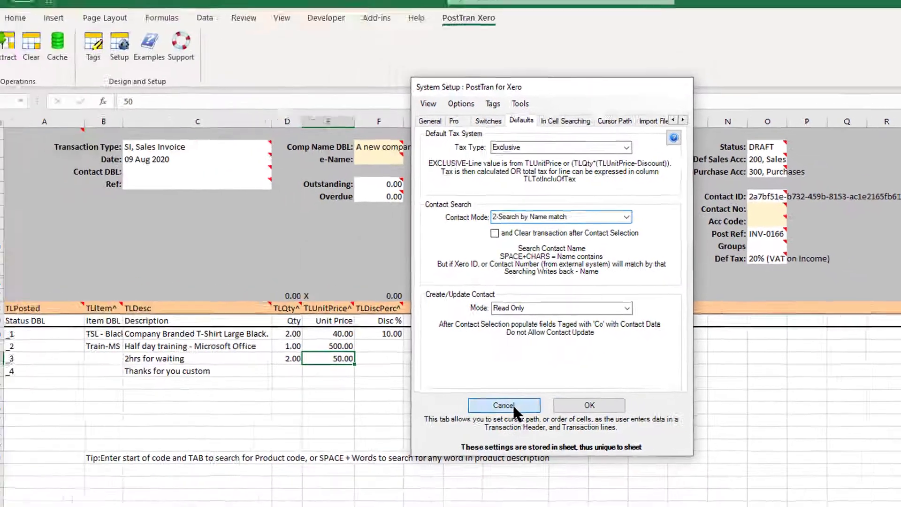
Step: Cancel the System Setup dialog without saving changes
click(472, 417)
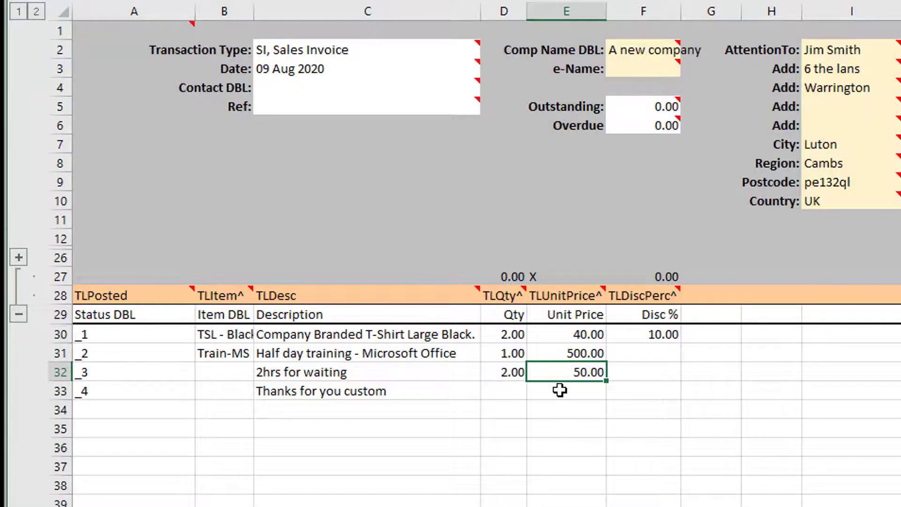
Step: Search 'sam' in the Contact DBL cell C4 and choose Sam's Company as the contact
click(280, 87)
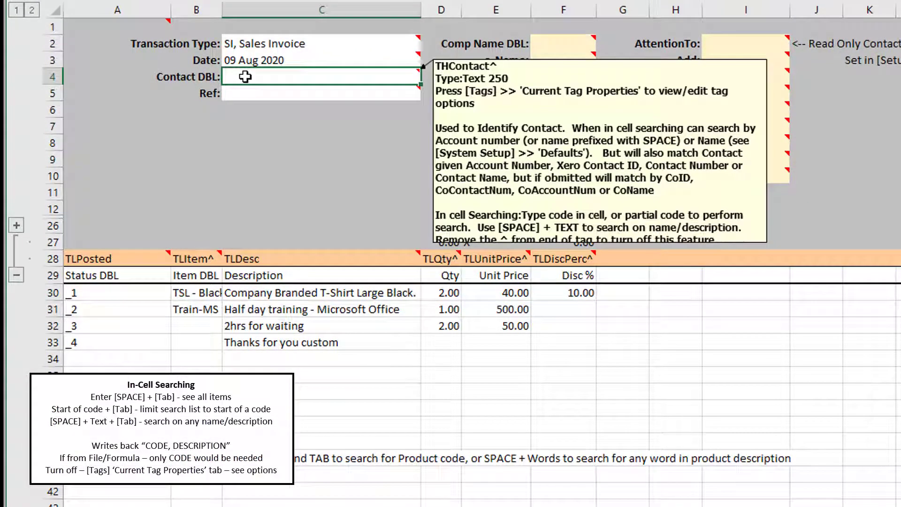
text(sam)
key(Tab)
key(Down)
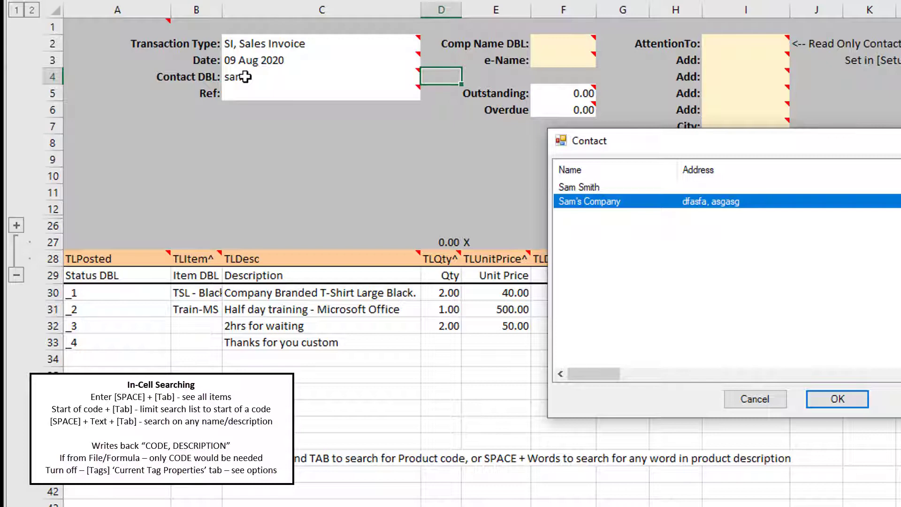
key(Return)
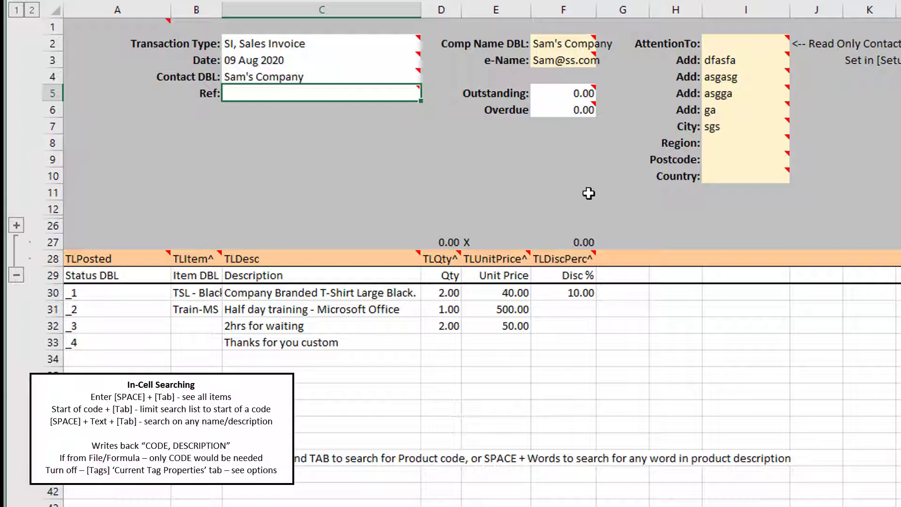
click(248, 127)
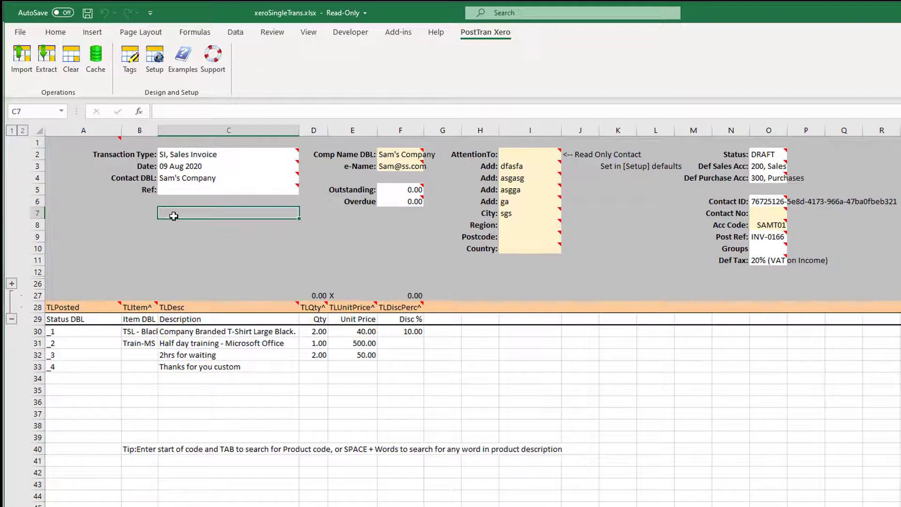
Step: Open the PostTrans Tags list mid-screen and compare its Lines and Header tags
click(132, 59)
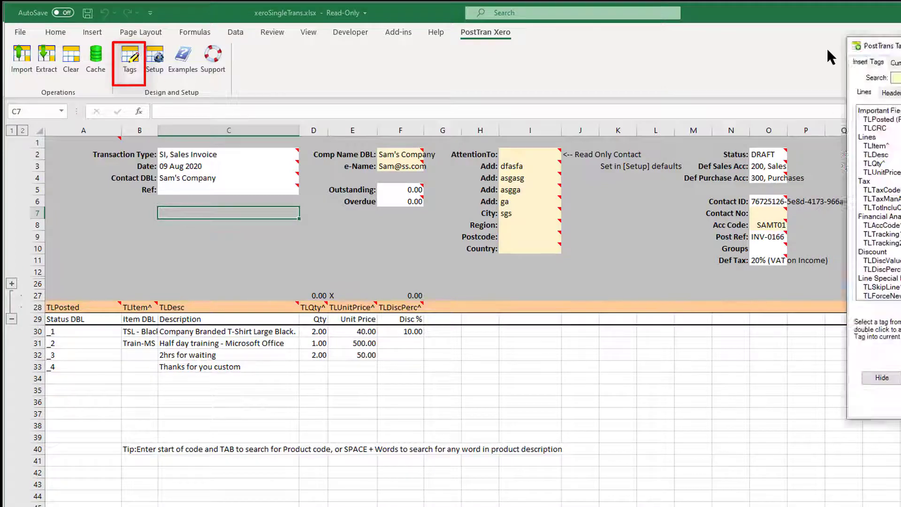
drag(828, 48, 464, 77)
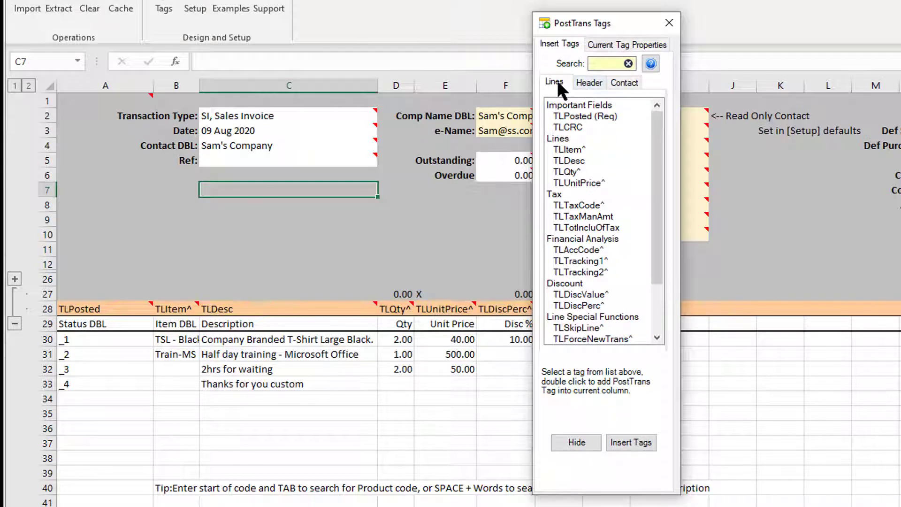
mouse_move(660, 196)
mouse_down()
mouse_move(651, 258)
mouse_move(654, 193)
mouse_up()
click(589, 83)
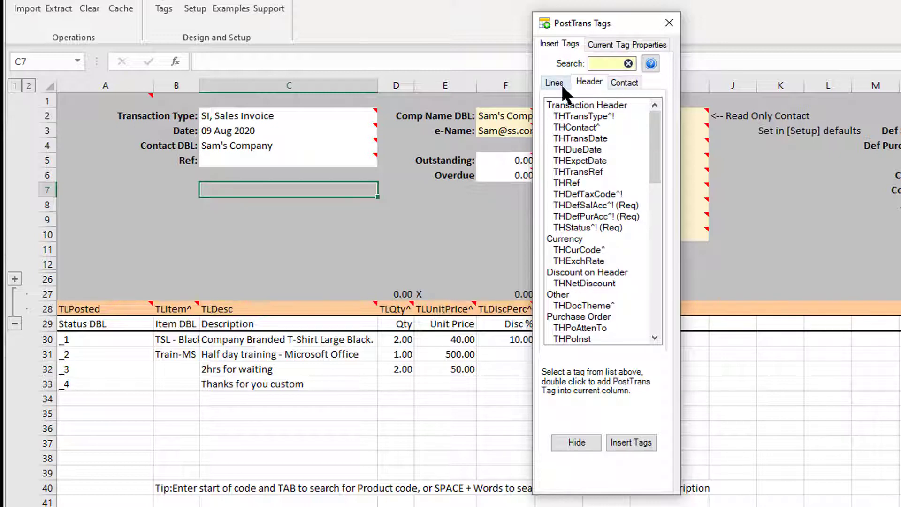
click(559, 83)
click(585, 84)
Step: Review the Contact tags, then return to the Header tags with the list moved right
click(624, 82)
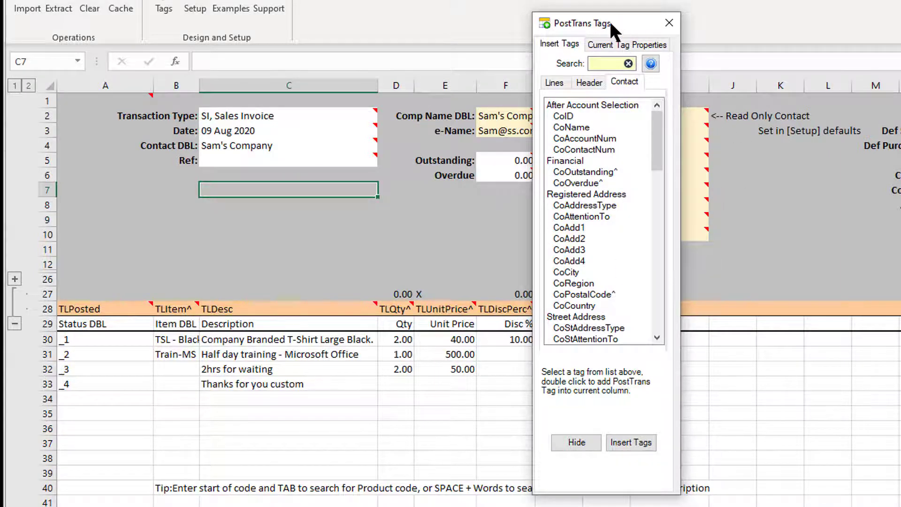
drag(620, 24, 494, 32)
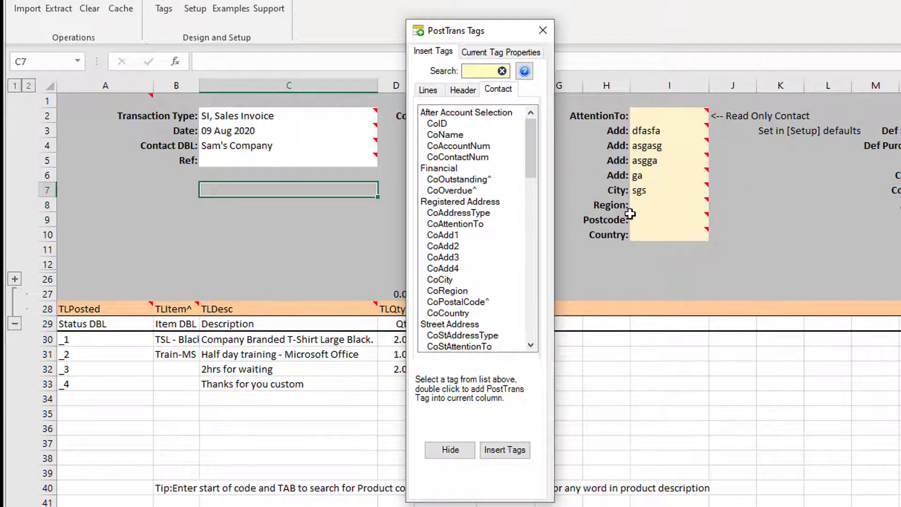
mouse_move(632, 217)
click(464, 87)
drag(487, 32, 719, 40)
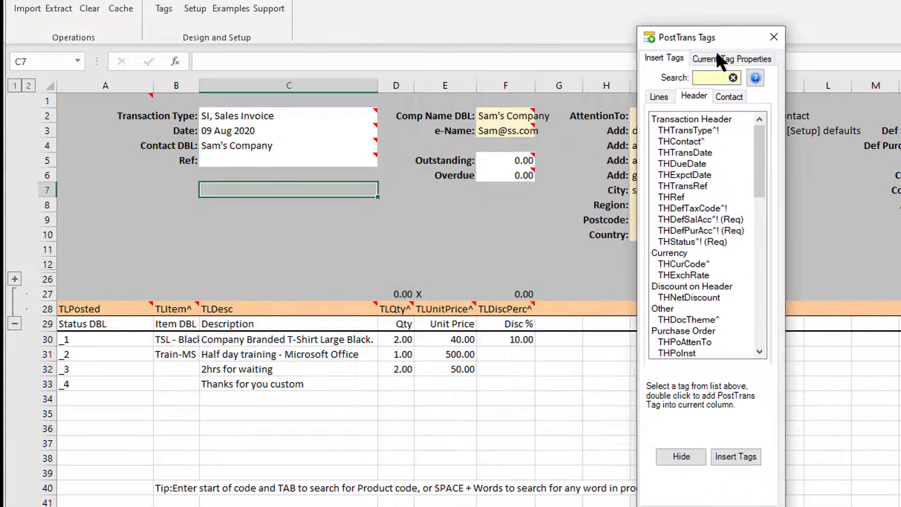
Step: Search tags for 'track' and insert THDefTrack1^ into B7:C7, dismissing the tip
click(698, 79)
text(tr)
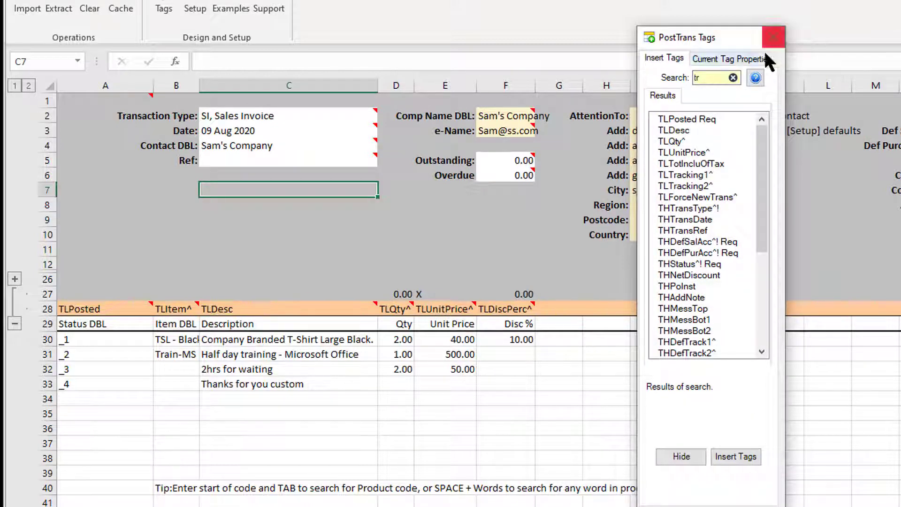
text(ack)
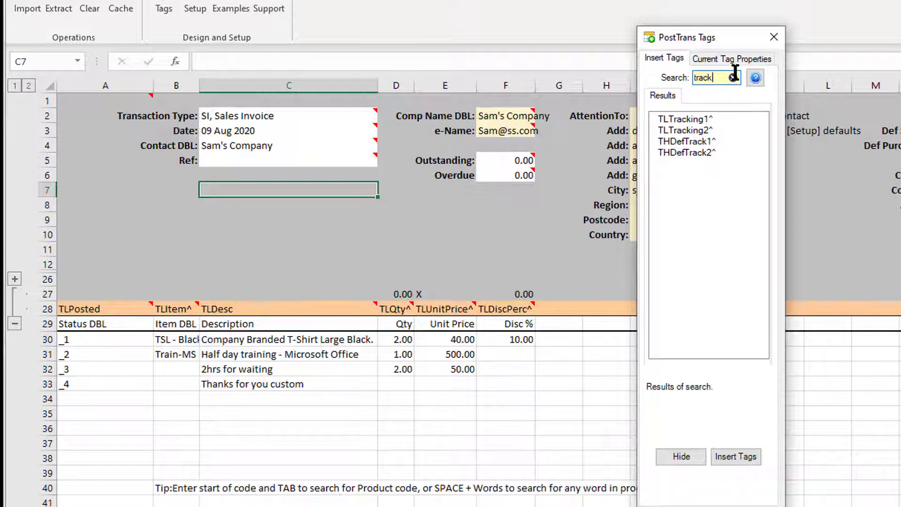
double_click(694, 141)
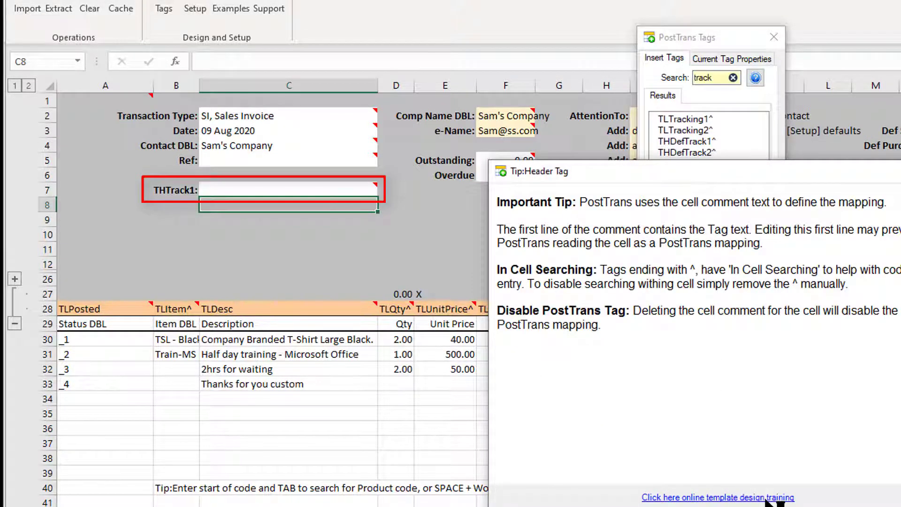
click(771, 506)
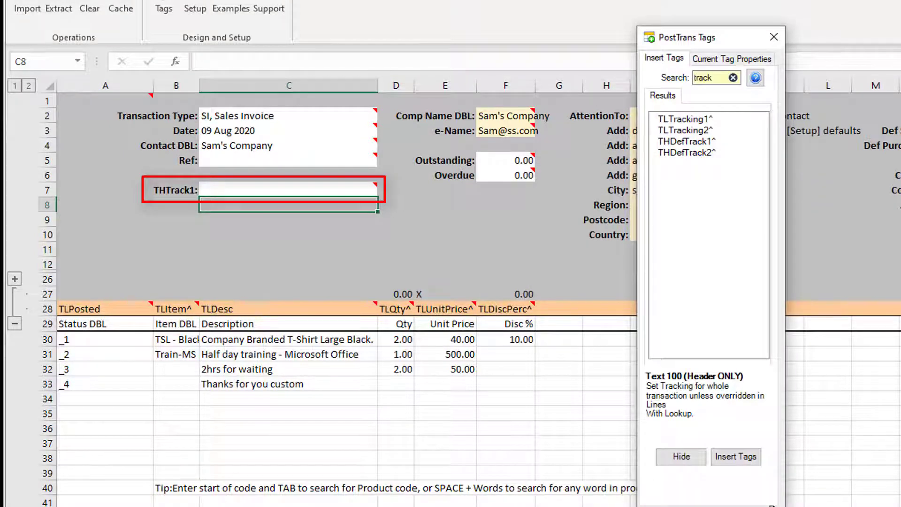
Step: Close the PostTrans Tags window and select the empty THTrack1 value cell C7
mouse_move(313, 187)
click(774, 36)
mouse_move(299, 187)
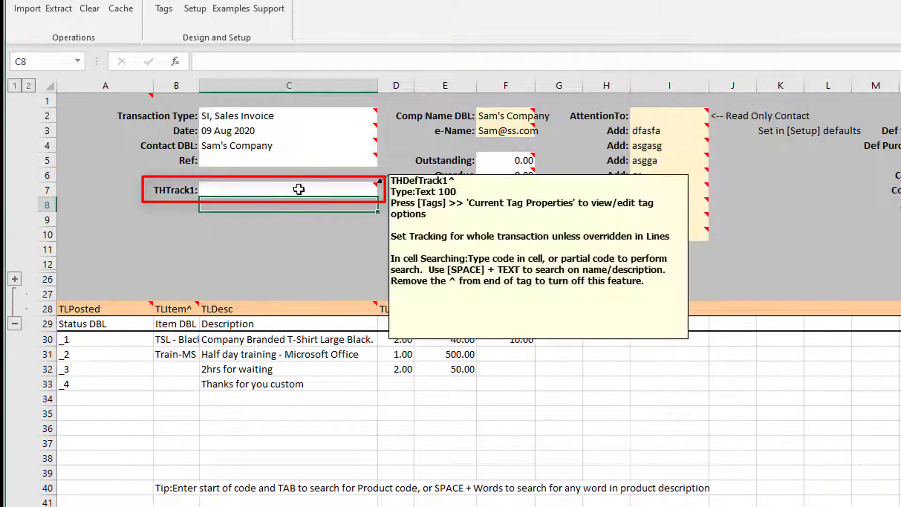
click(299, 189)
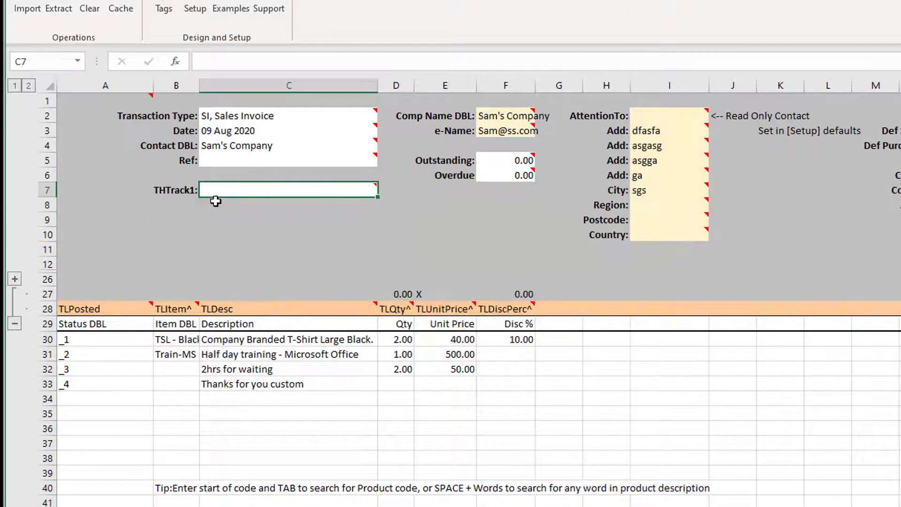
Step: Enter 'No' in C7 so the tracking value completes to North
text(NO)
key(BackSpace)
text(o)
key(Tab)
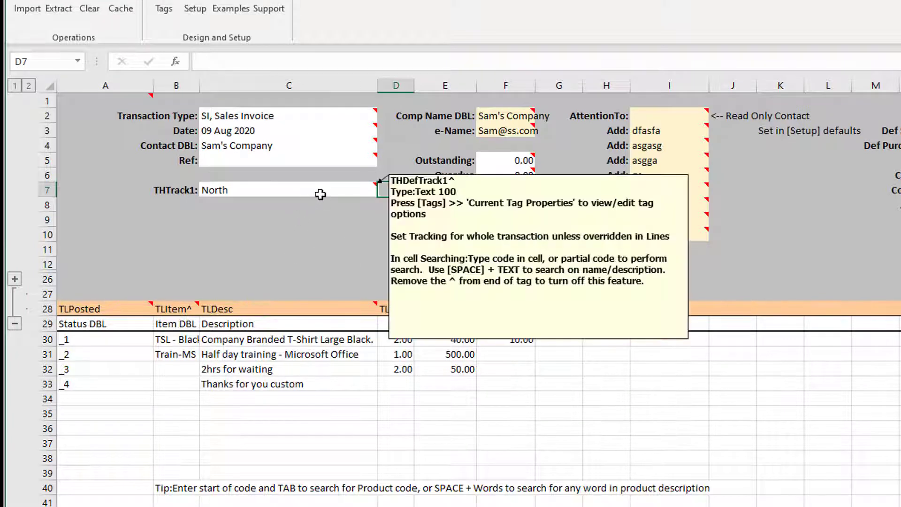
Step: Move the THTrack1 label and value from B7:C7 to E8:F8 below Overdue
drag(182, 190, 504, 207)
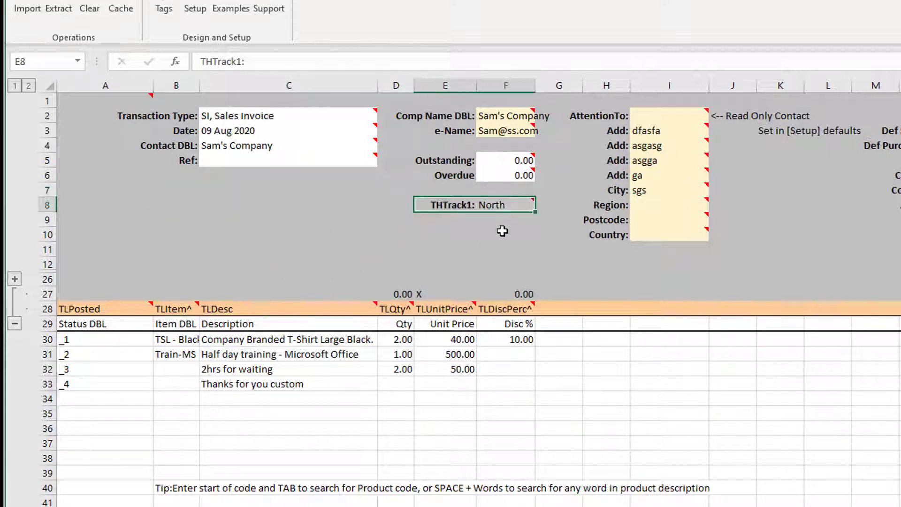
click(502, 233)
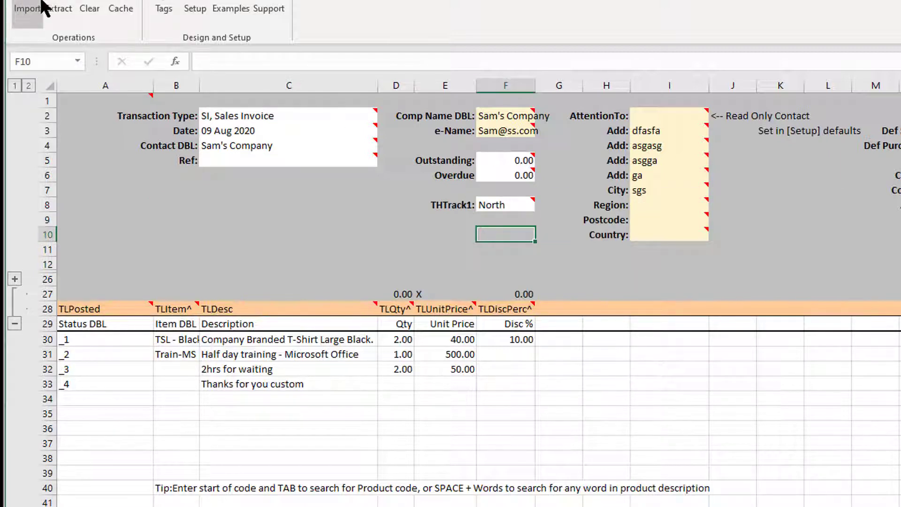
mouse_move(87, 105)
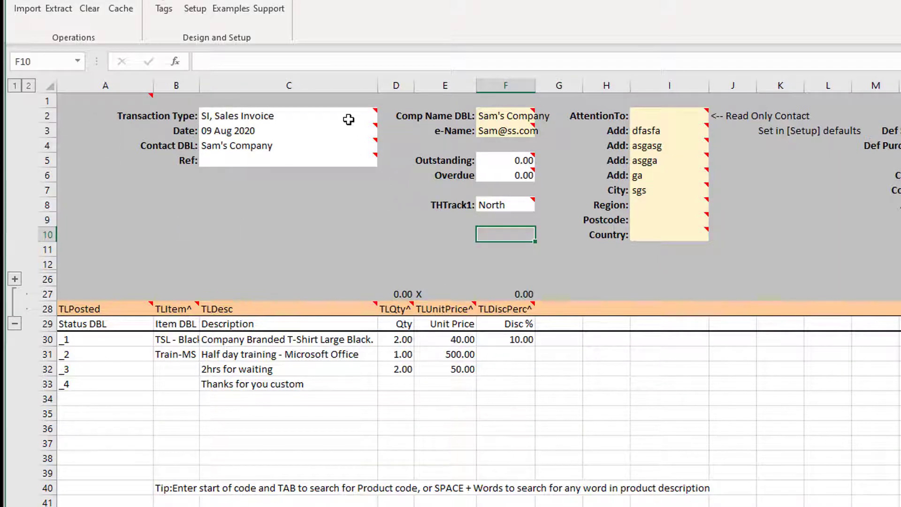
mouse_move(347, 117)
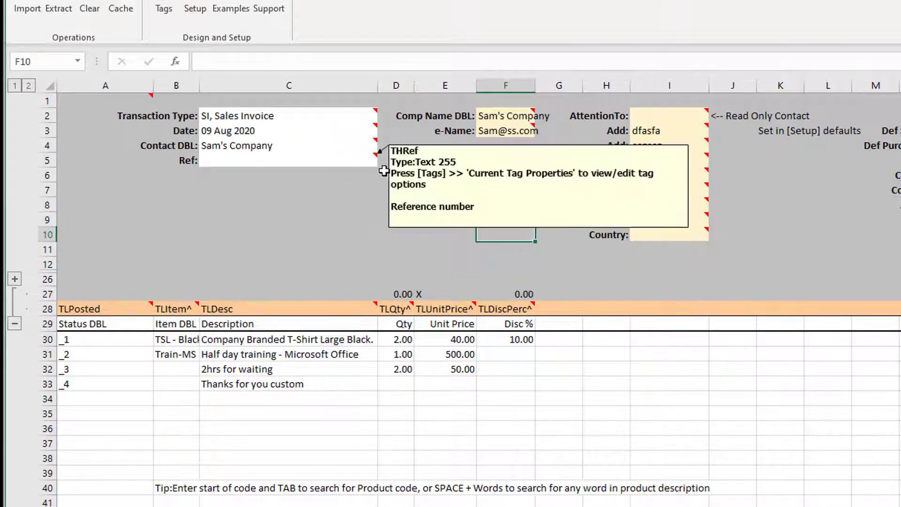
mouse_move(511, 116)
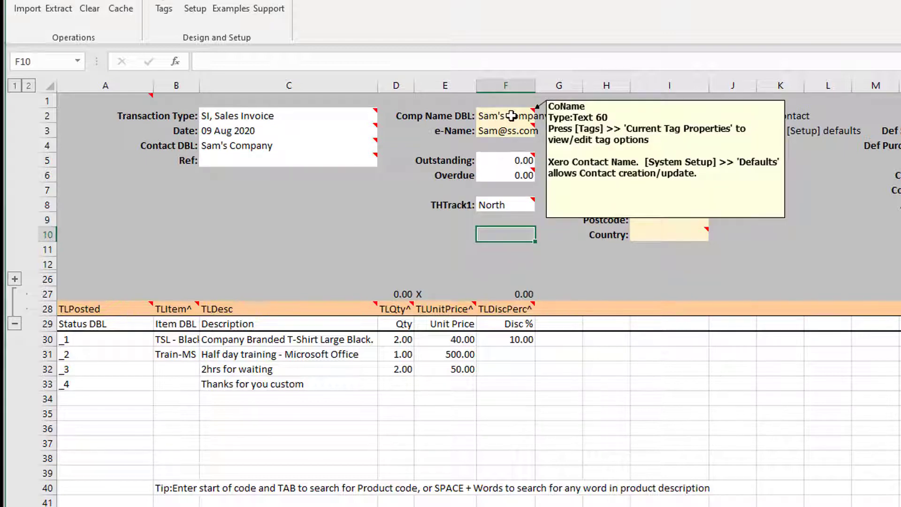
mouse_move(500, 173)
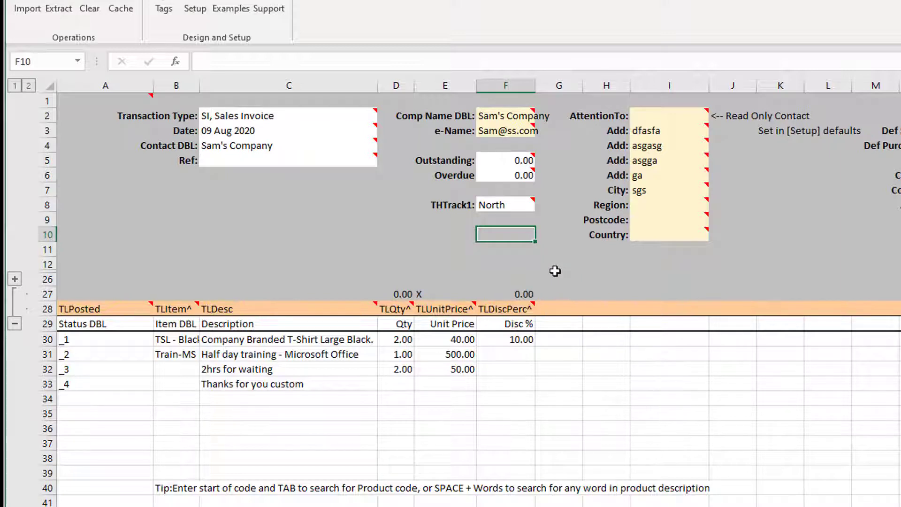
mouse_move(667, 222)
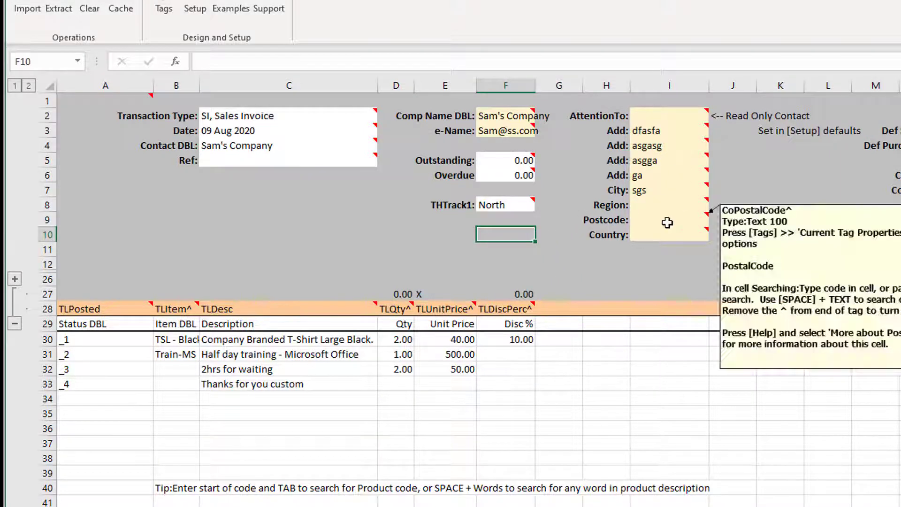
Step: Delete the Region tag from cell I8 via Current Tag Properties
drag(680, 205, 677, 227)
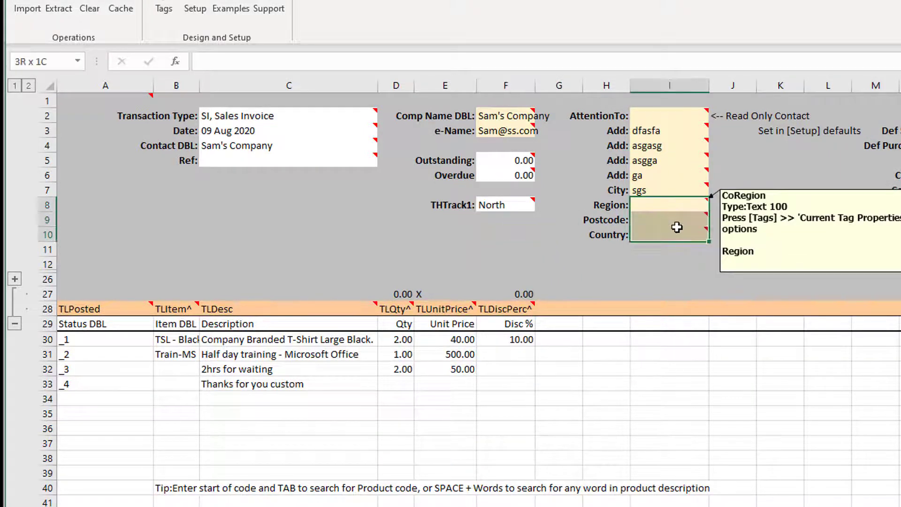
right_click(678, 228)
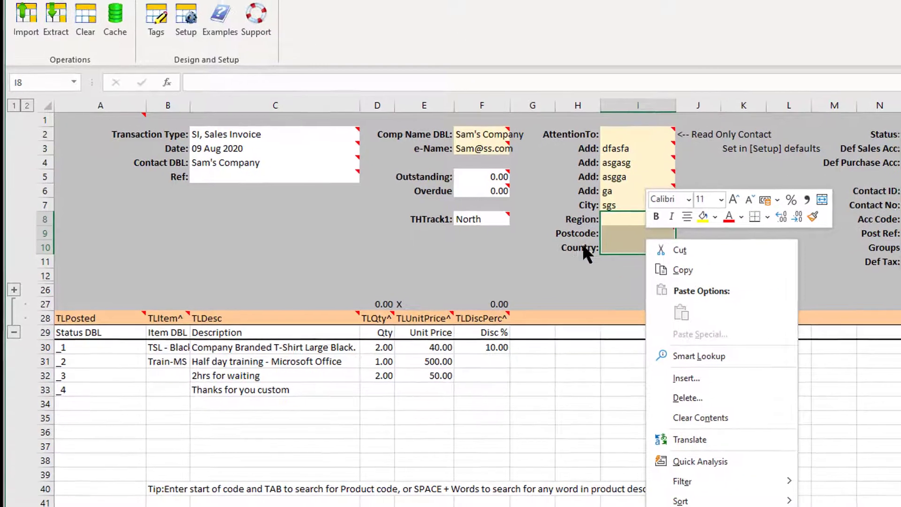
click(641, 204)
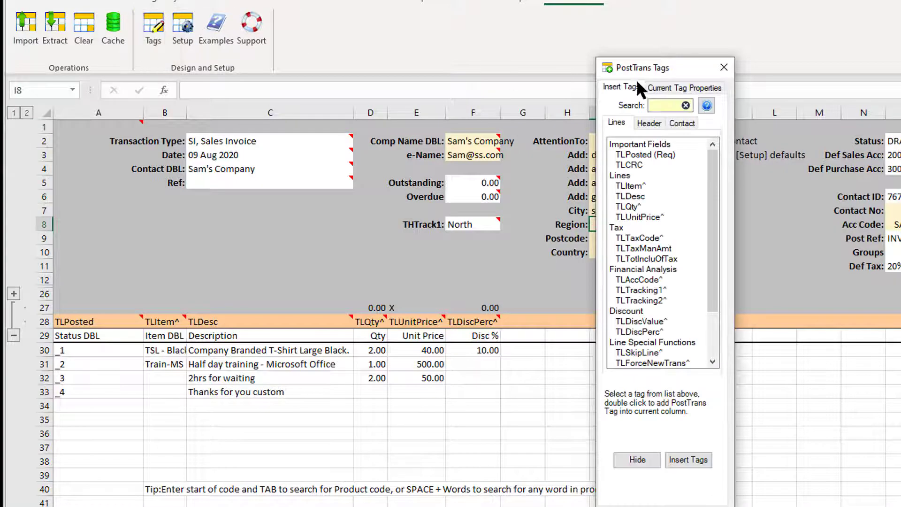
drag(667, 68, 765, 39)
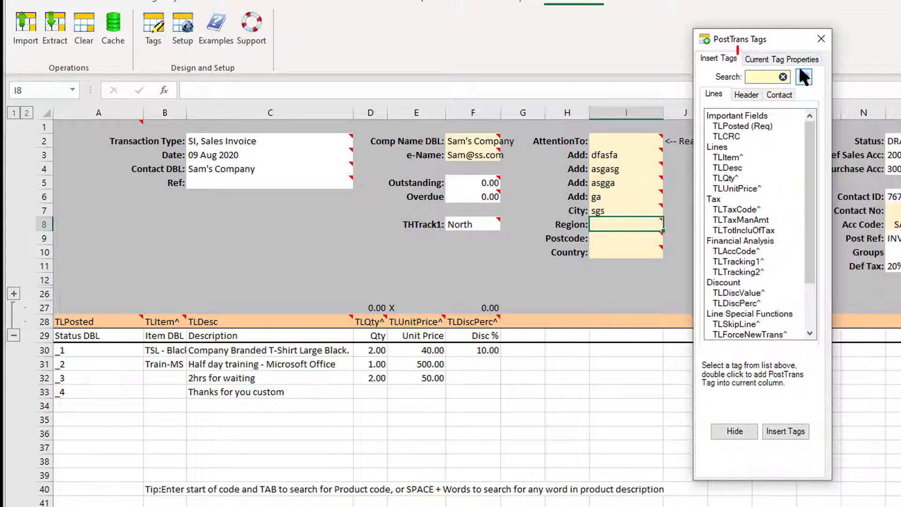
click(782, 58)
click(753, 467)
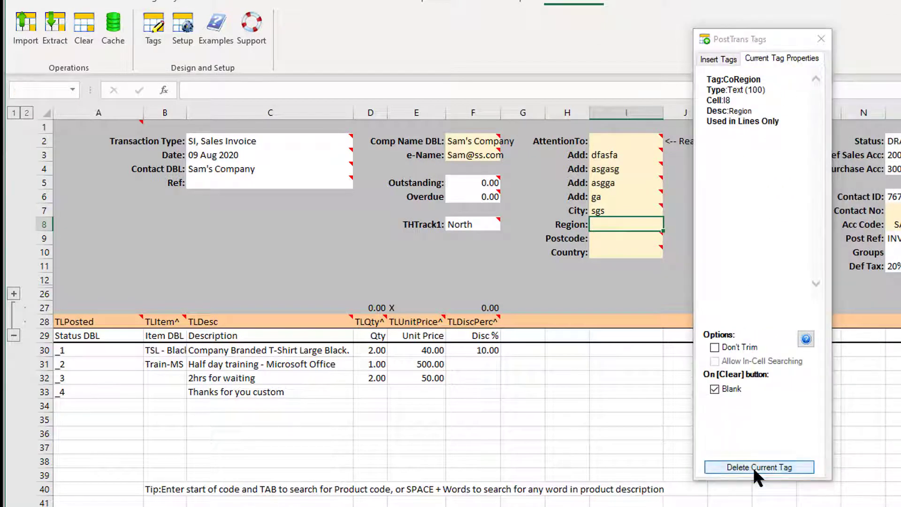
Step: Delete the Postcode tag from I9 and the AttentionTo tag from I2
click(629, 238)
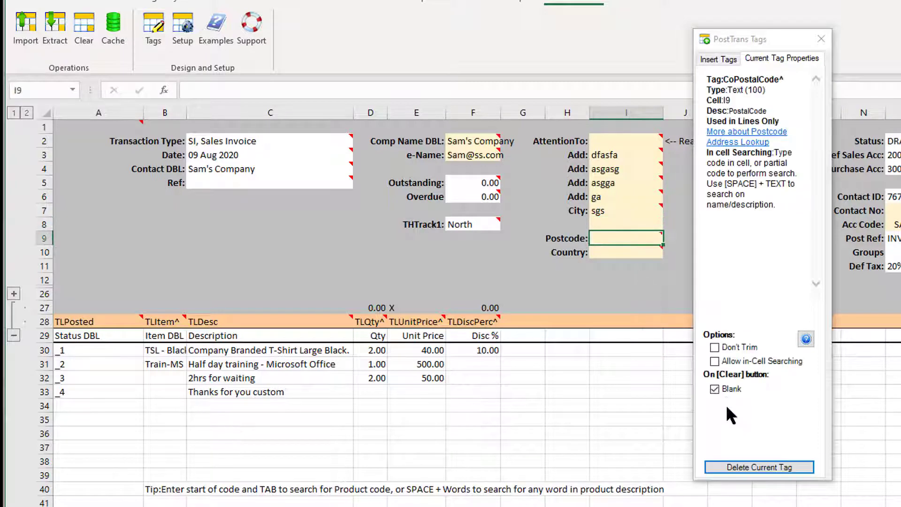
click(741, 467)
click(627, 141)
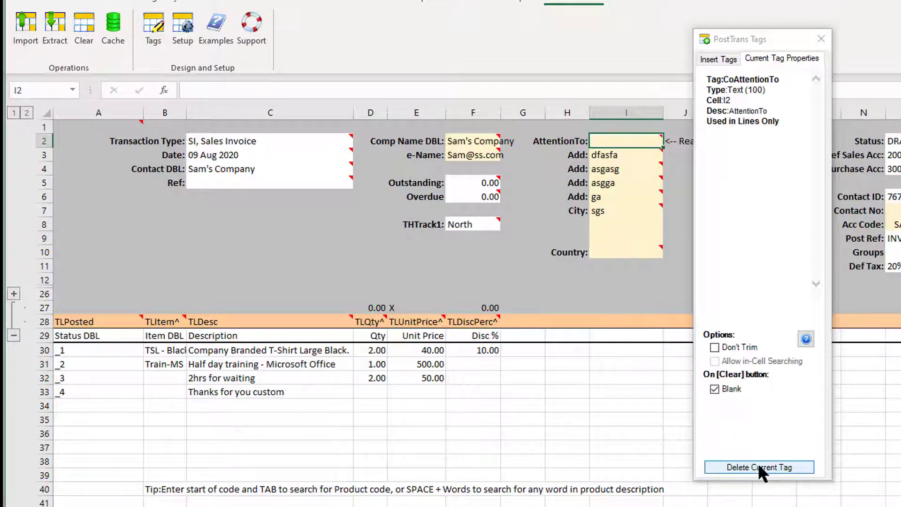
click(759, 466)
click(620, 266)
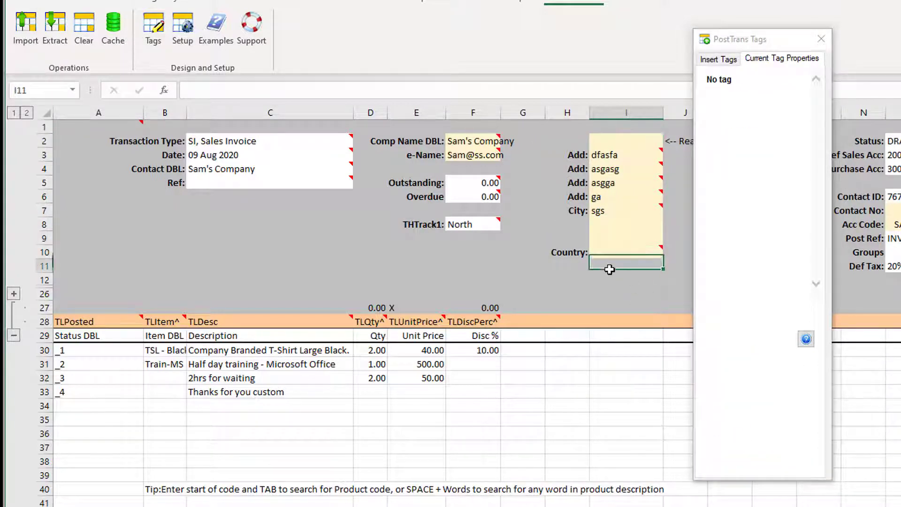
click(221, 172)
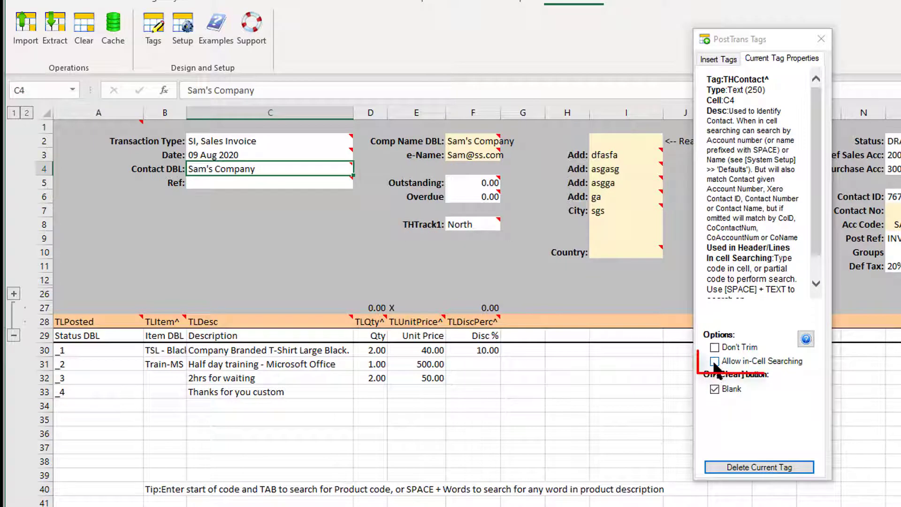
Step: Tick Allow in-Cell Searching for C4's THContact tag and close the Tags window
click(715, 361)
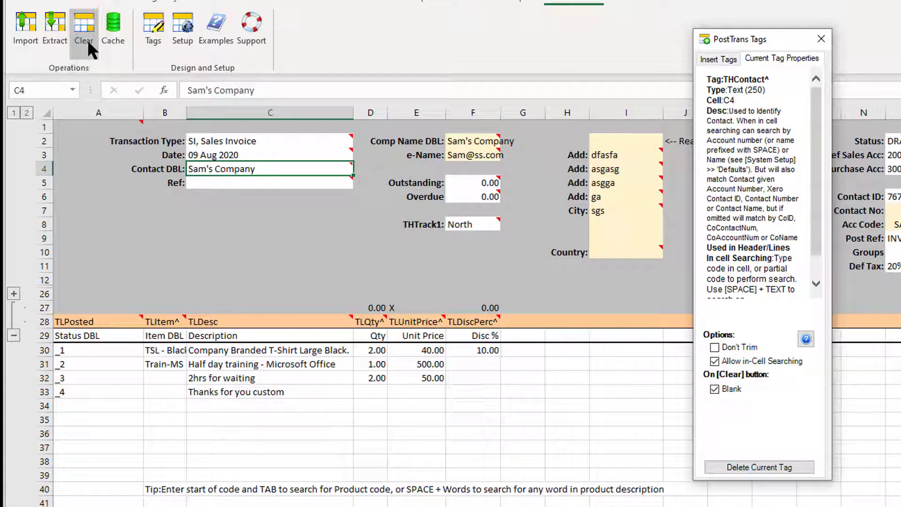
click(727, 392)
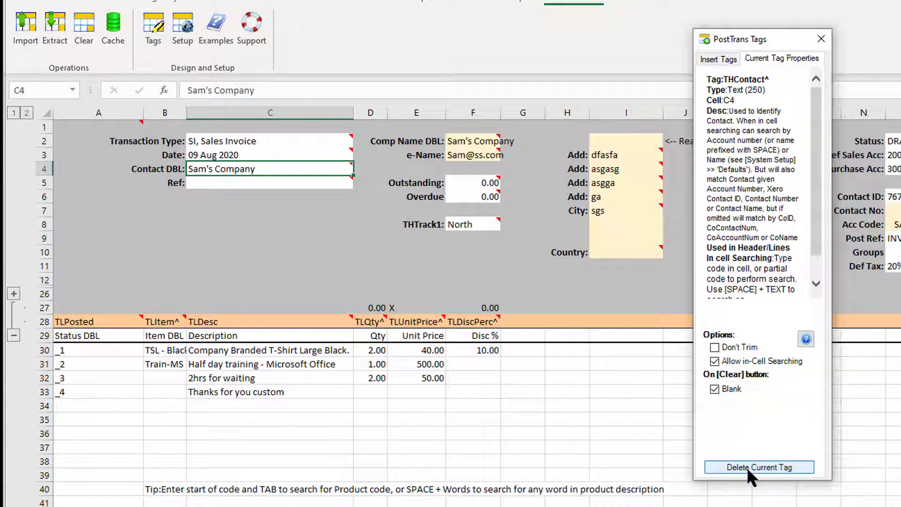
click(821, 38)
click(520, 363)
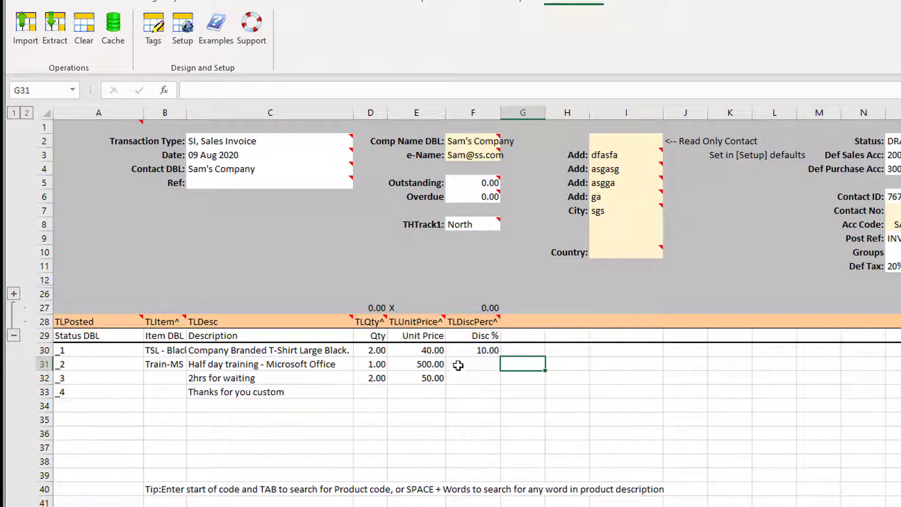
Step: Insert the TLTaxCode^ line tag into column G, next to the discount column
drag(462, 364, 463, 394)
click(368, 364)
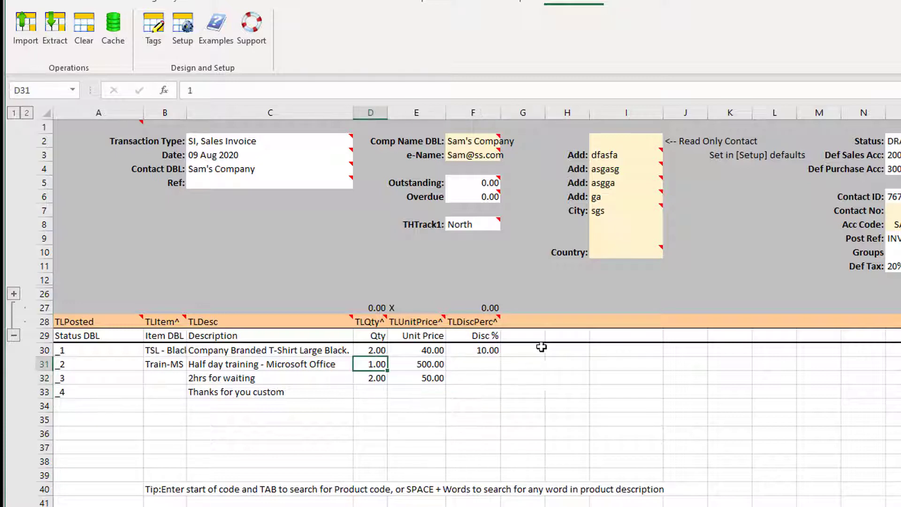
click(526, 321)
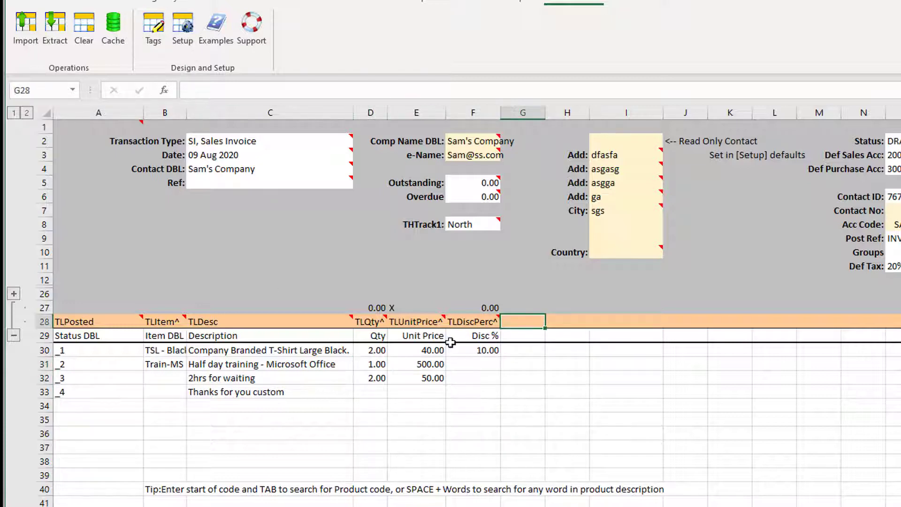
click(520, 362)
click(153, 29)
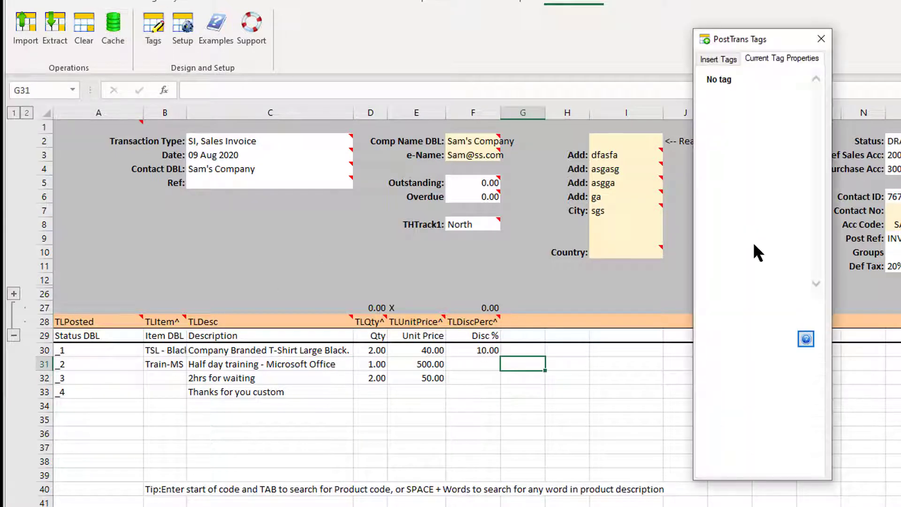
click(716, 59)
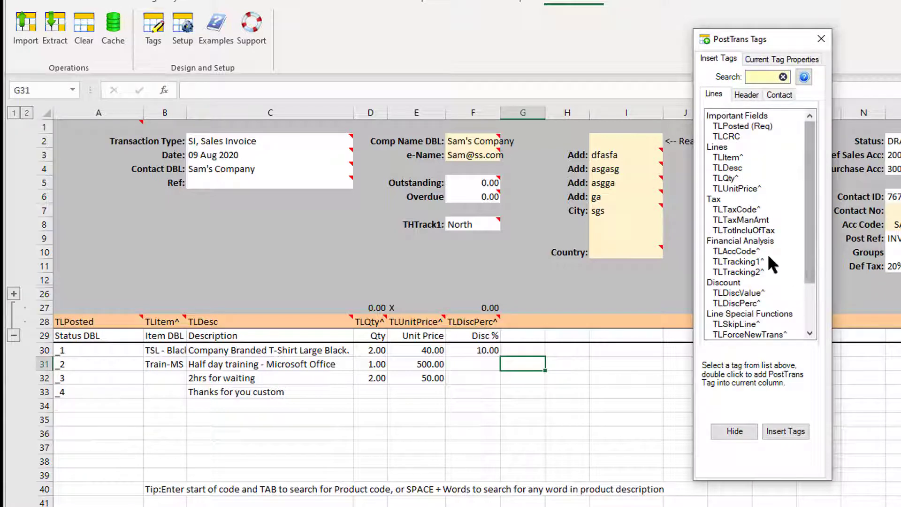
double_click(744, 209)
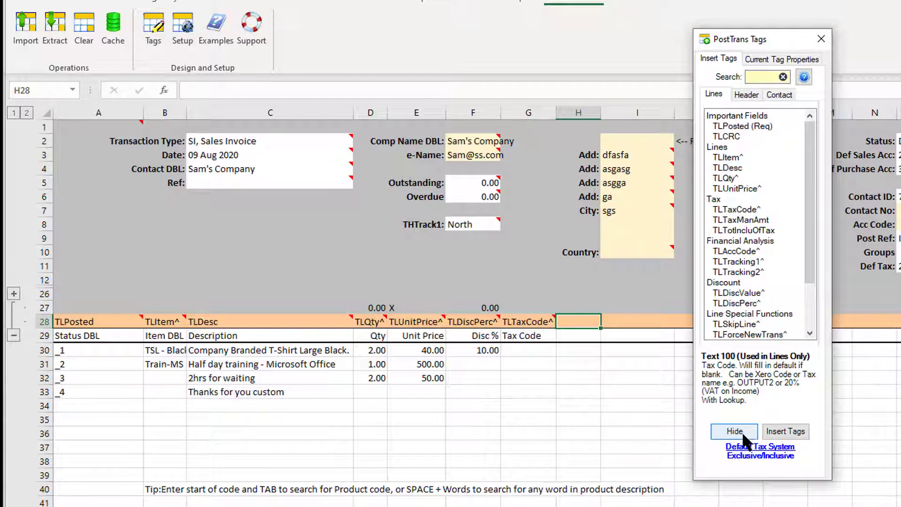
Step: Check the note on the new Tax Code header and close the tag panel
drag(521, 323, 525, 373)
click(542, 323)
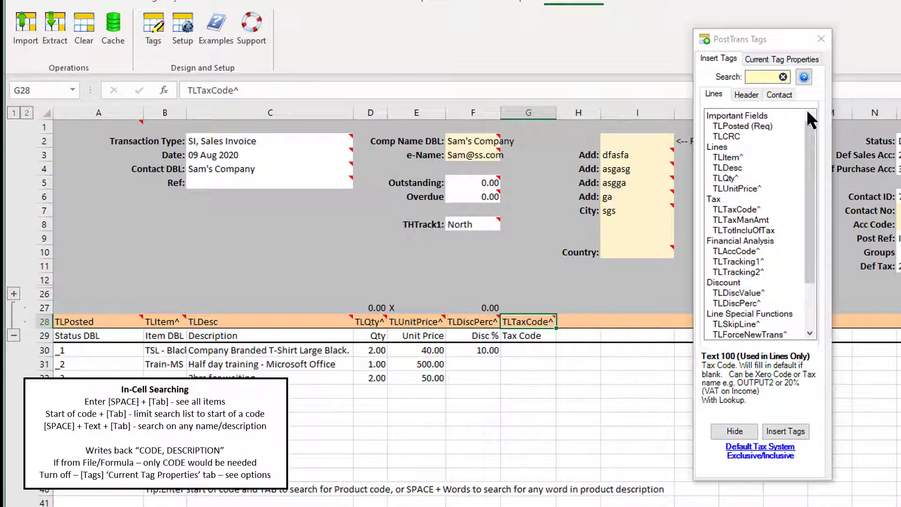
click(820, 41)
Step: Enter 20 in G31 to give the half-day training line the 20% (VAT on Income) code
click(520, 377)
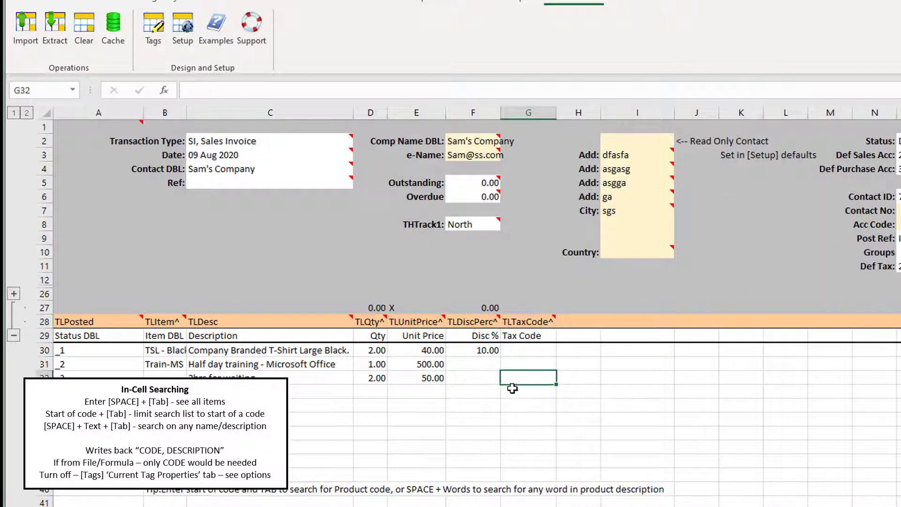
click(522, 362)
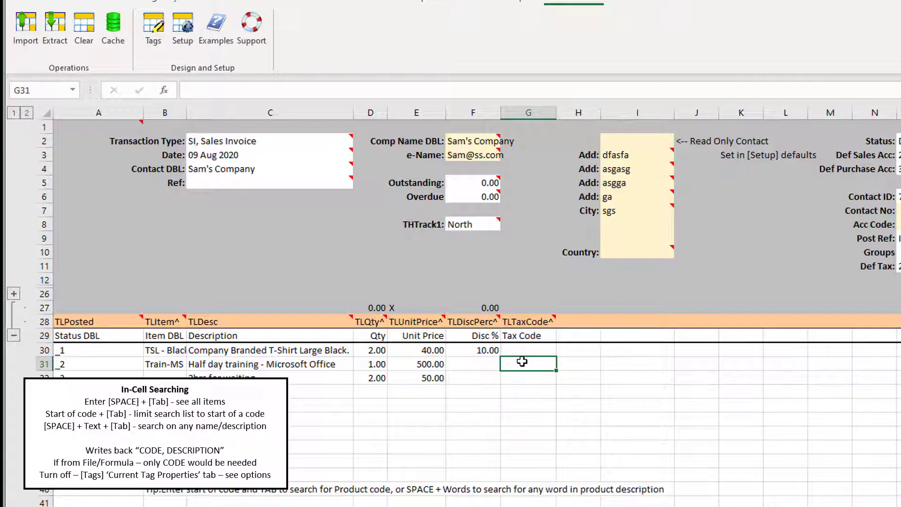
text(20)
key(Tab)
key(Up)
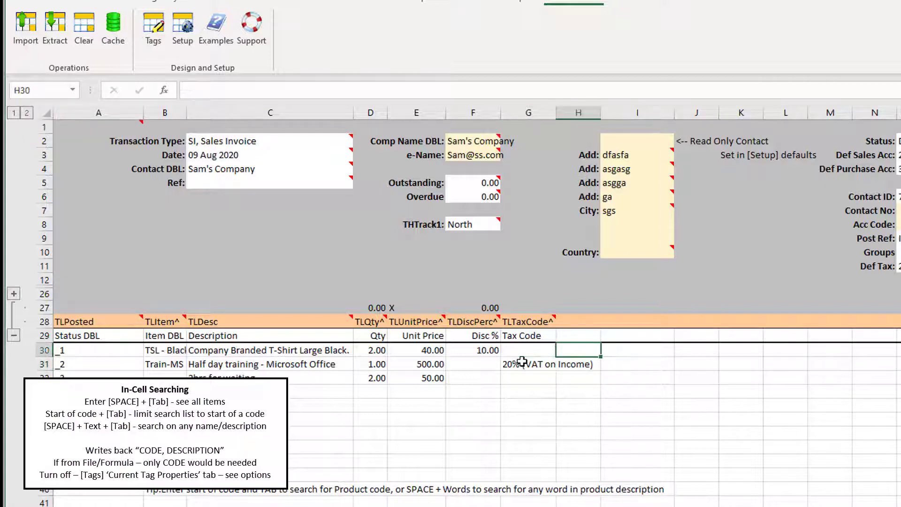
key(Left)
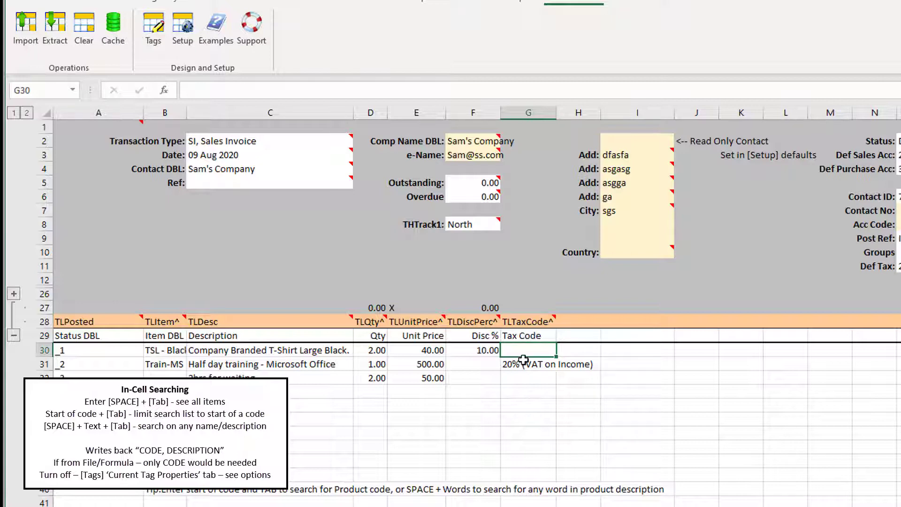
Step: Toggle Allow in-Cell Searching in the TLTaxCode tag's properties
click(160, 29)
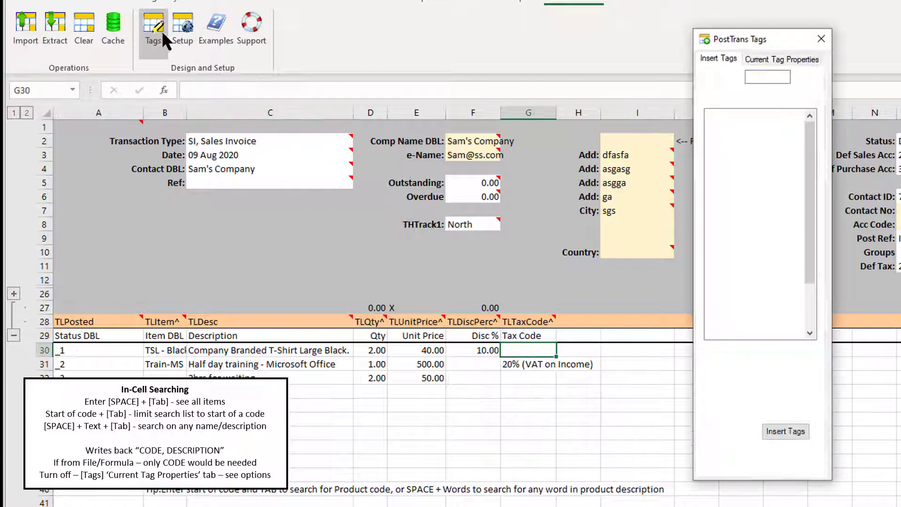
click(795, 60)
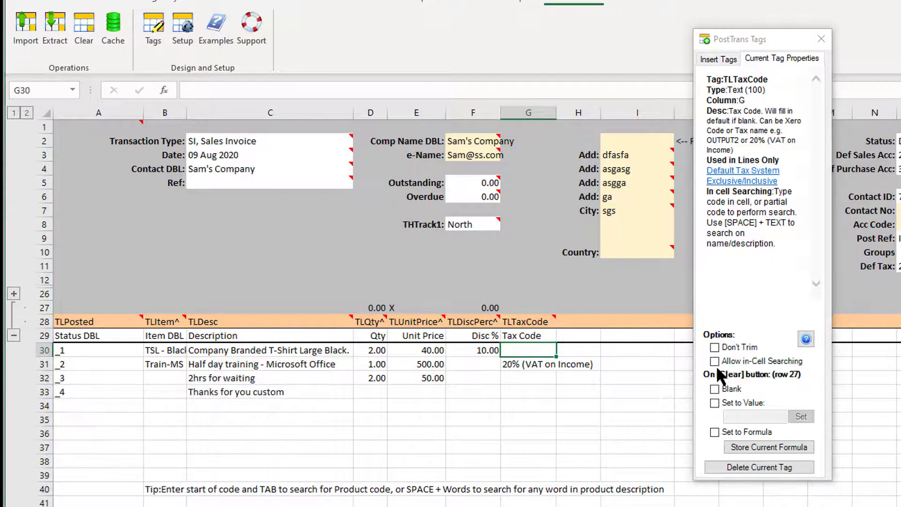
click(714, 361)
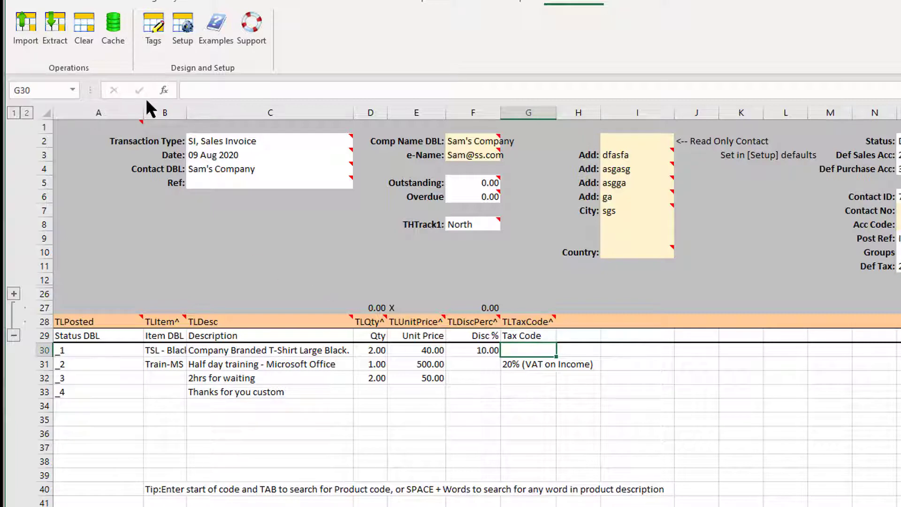
click(211, 179)
text(Test36)
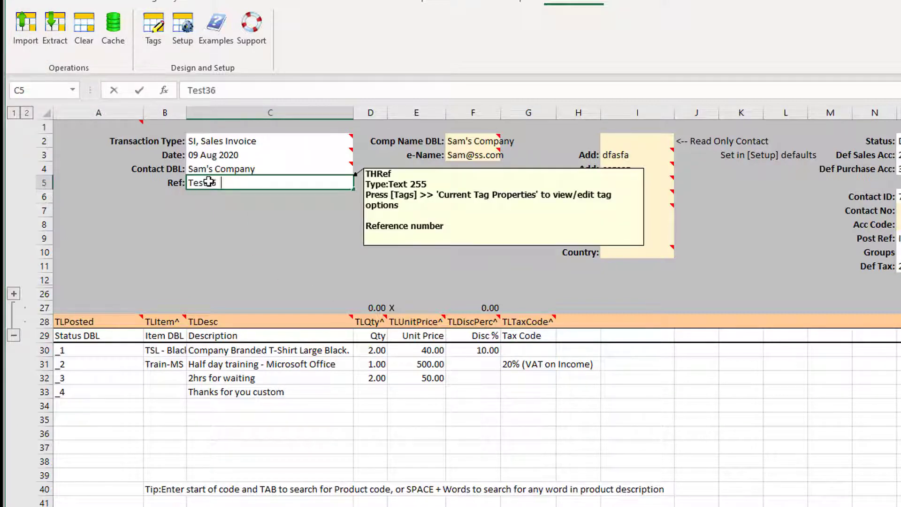
text(52136236)
key(Return)
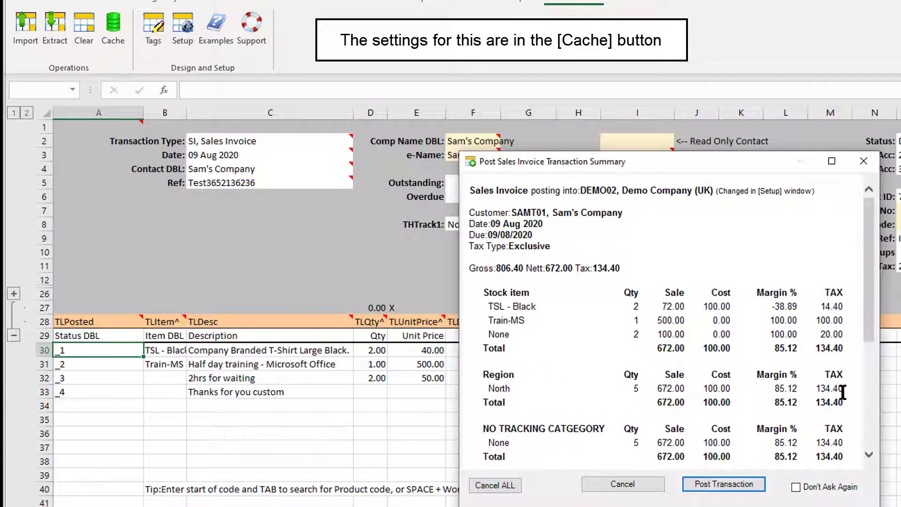
Step: Review the sales invoice summary totalling 806.40 gross and post it to Xero as INV-0044
drag(873, 339, 870, 316)
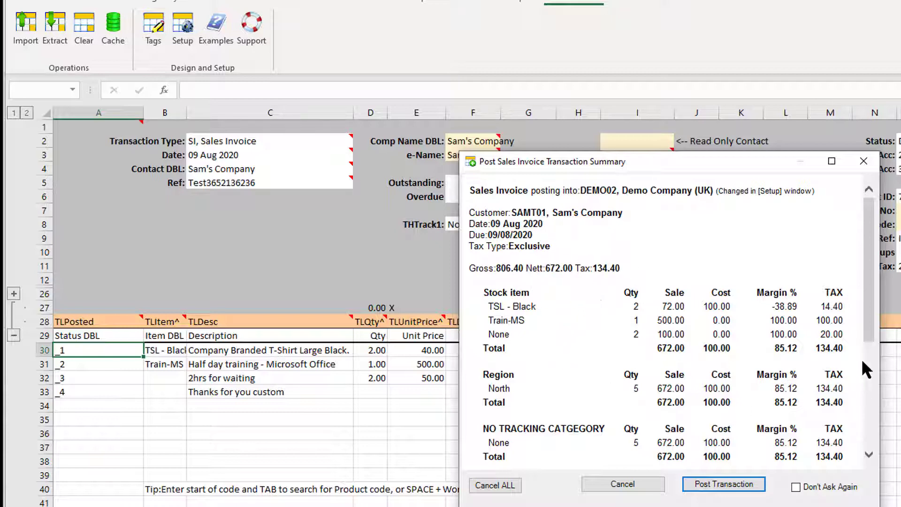
scroll(866, 356, down, 3)
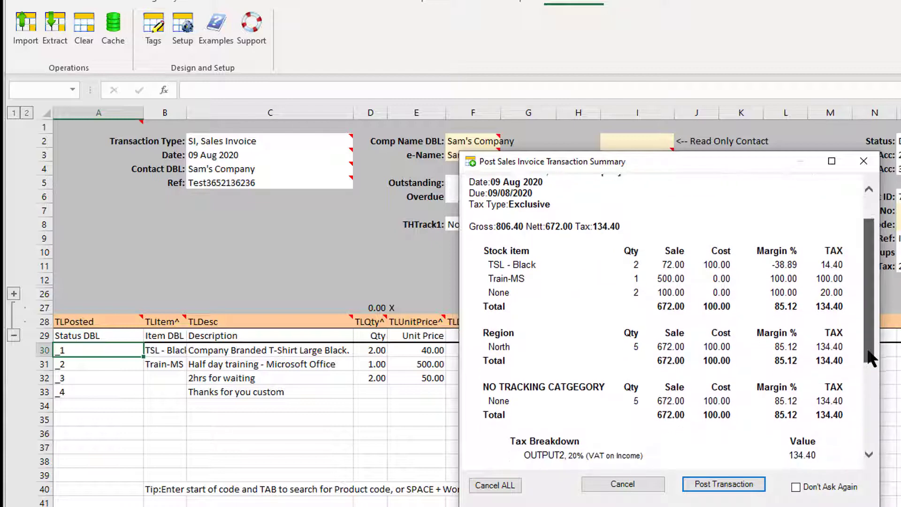
drag(871, 359, 870, 390)
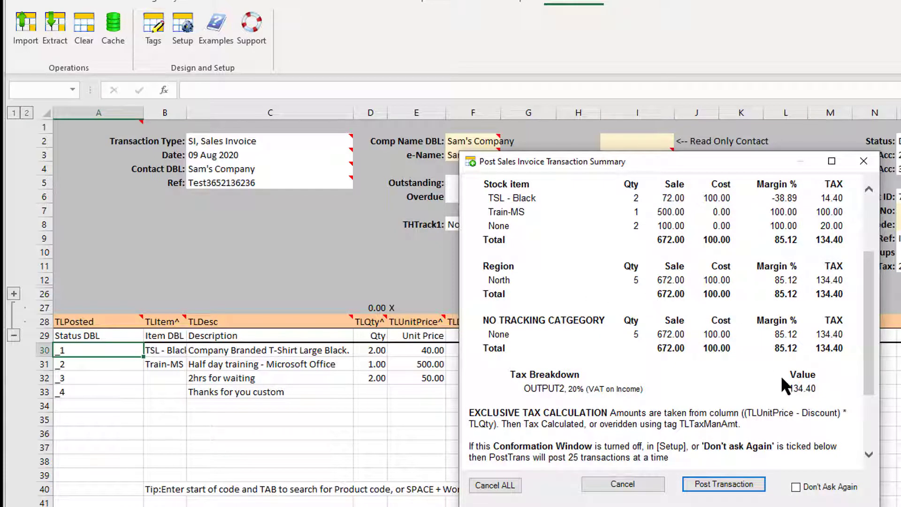
drag(868, 385, 866, 326)
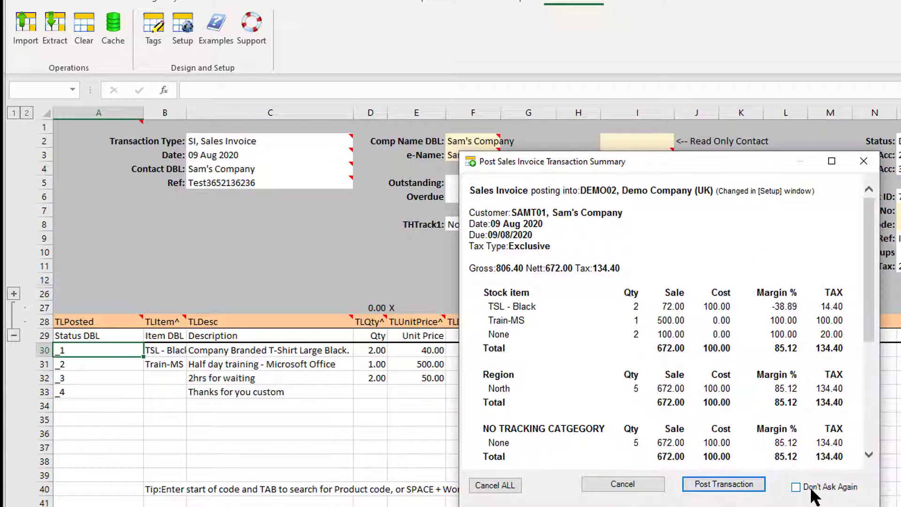
click(716, 485)
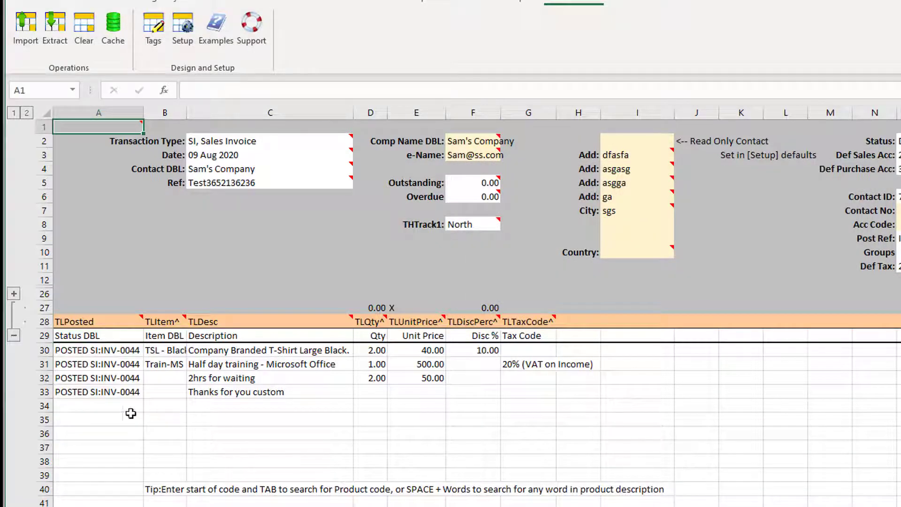
Step: Open draft INV-0044 in Xero, check its four lines and 806.40 total, then return to Excel
click(113, 366)
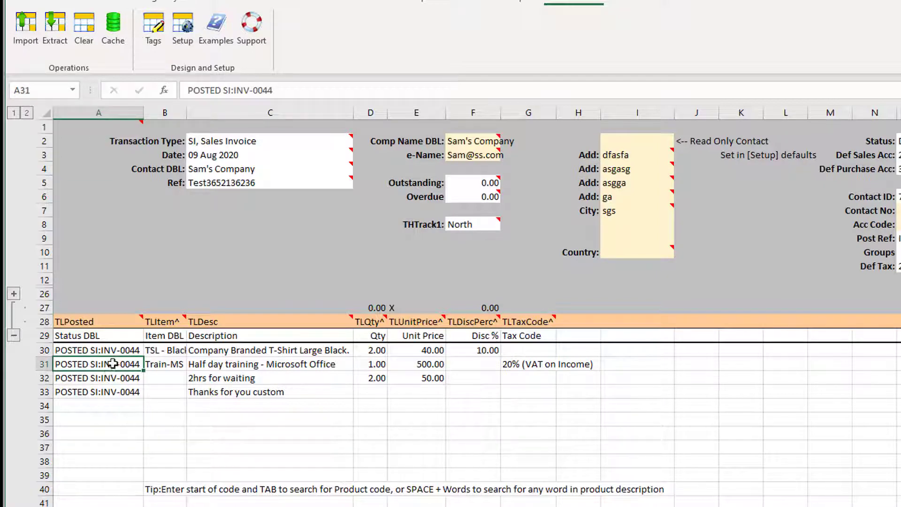
double_click(110, 374)
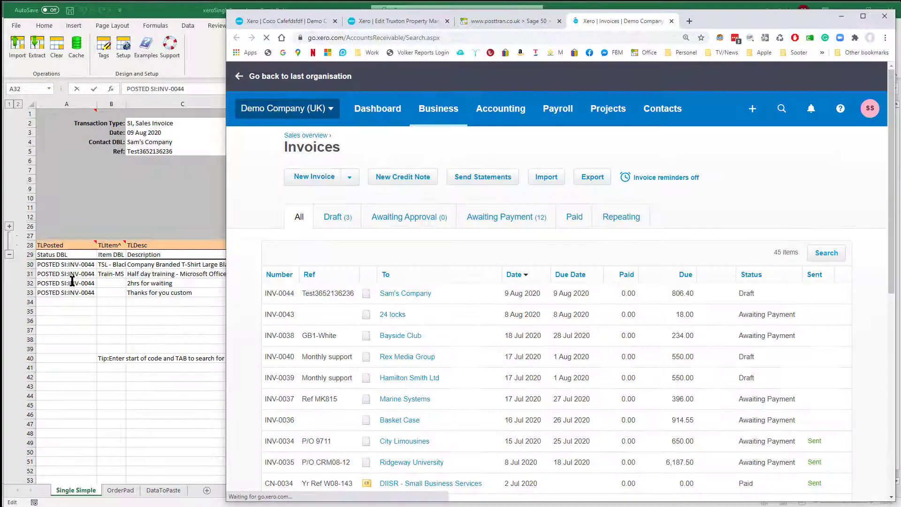
click(336, 301)
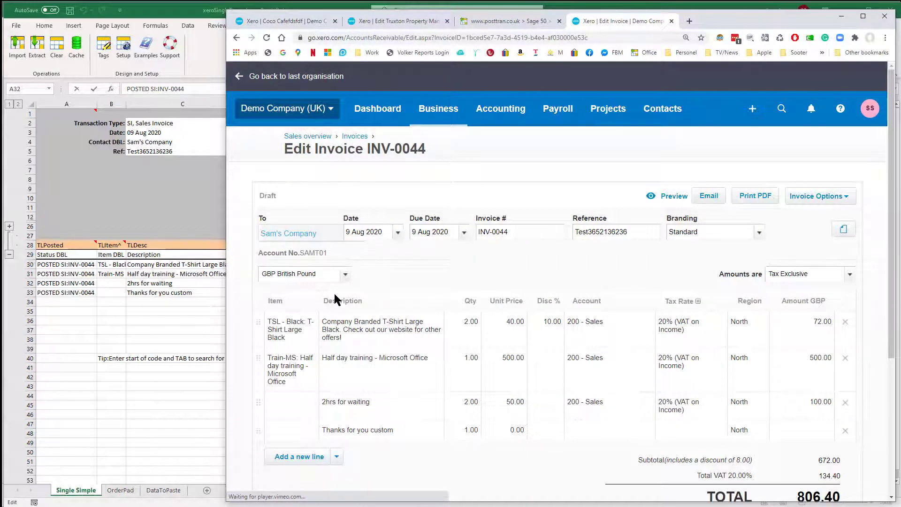
scroll(368, 382, down, 1)
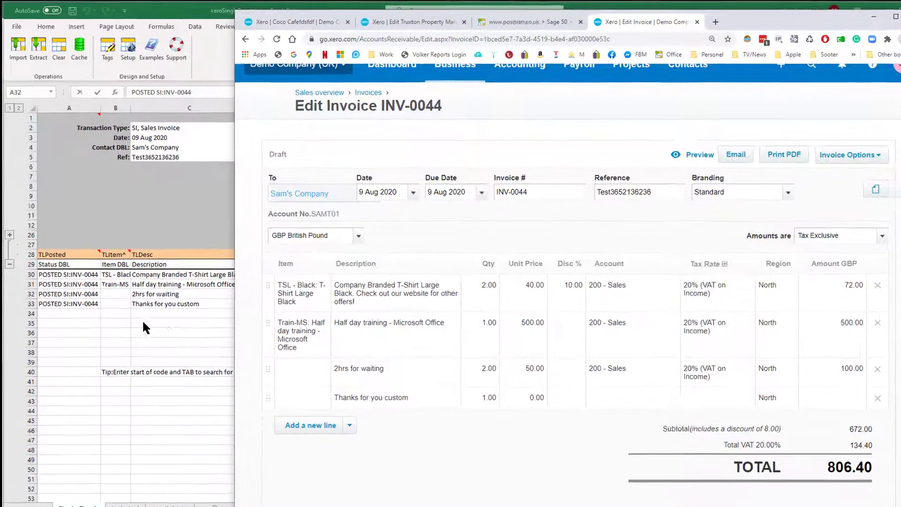
click(117, 291)
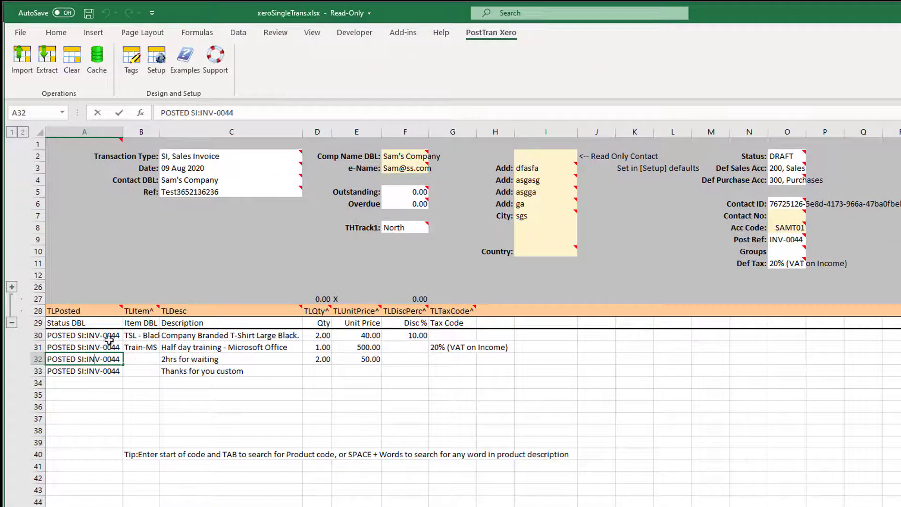
Step: Attempt importing the posted lines and dismiss the nothing-to-import and Error 91 messages
click(85, 238)
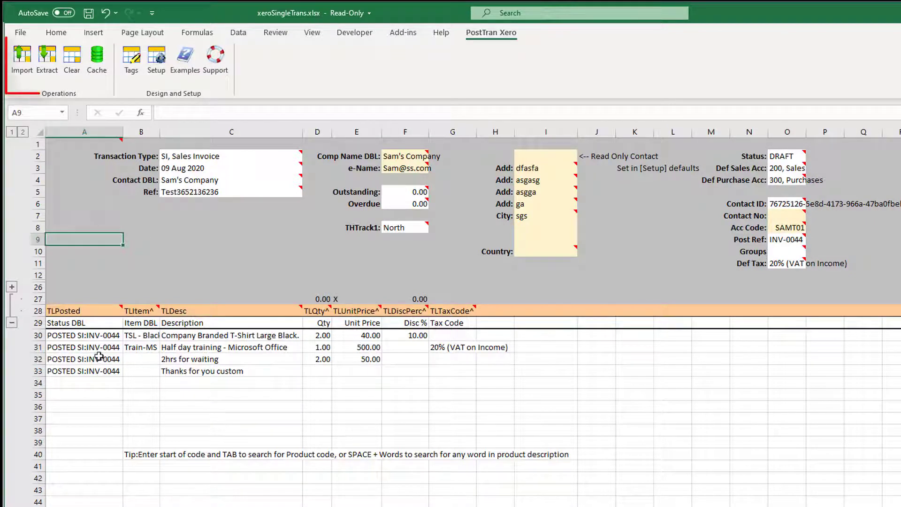
drag(92, 338, 89, 371)
click(141, 371)
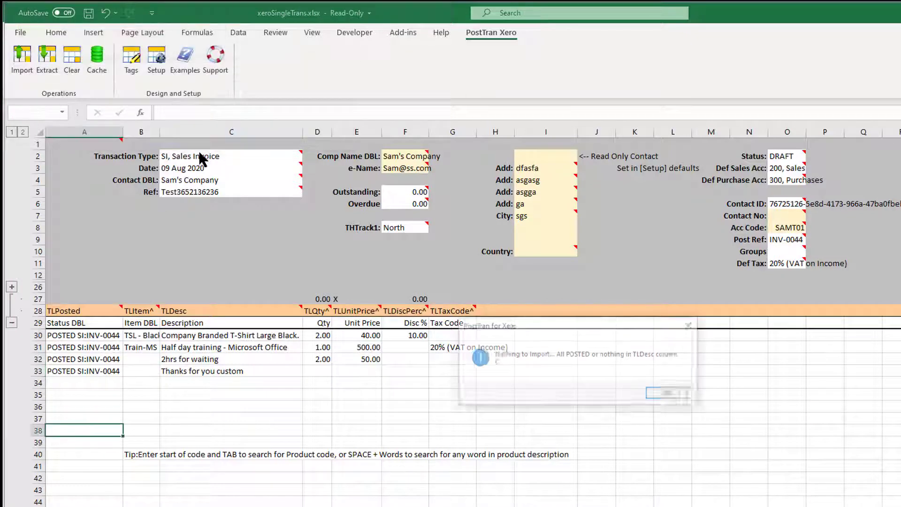
click(662, 393)
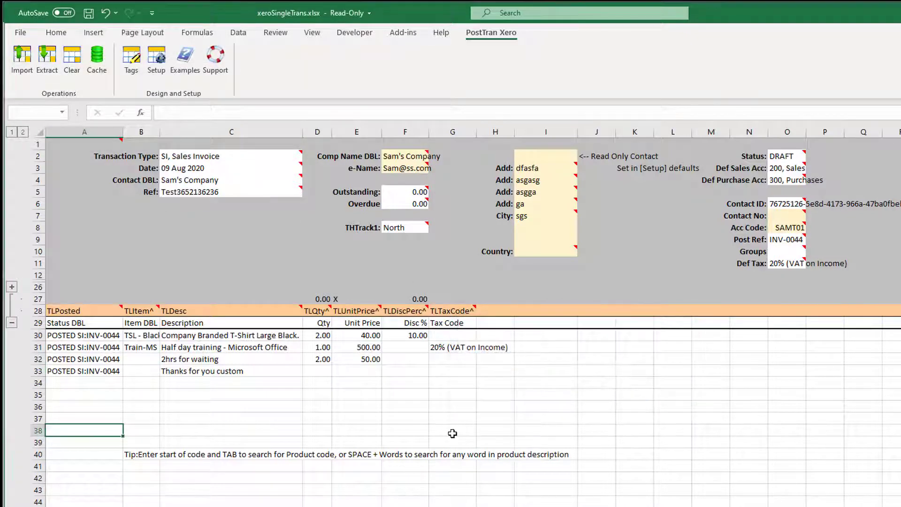
click(648, 416)
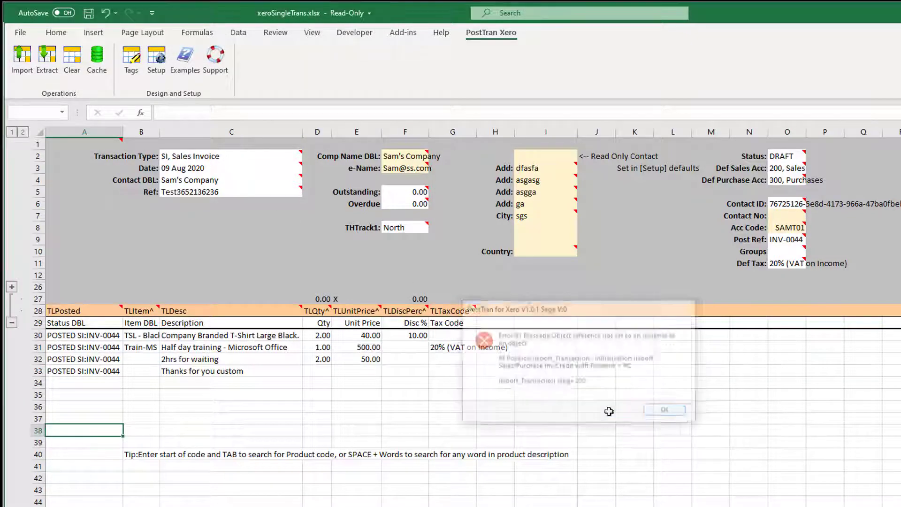
Step: Delete the POSTED SI:INV-0044 statuses from cells A30:A33
drag(99, 335, 98, 371)
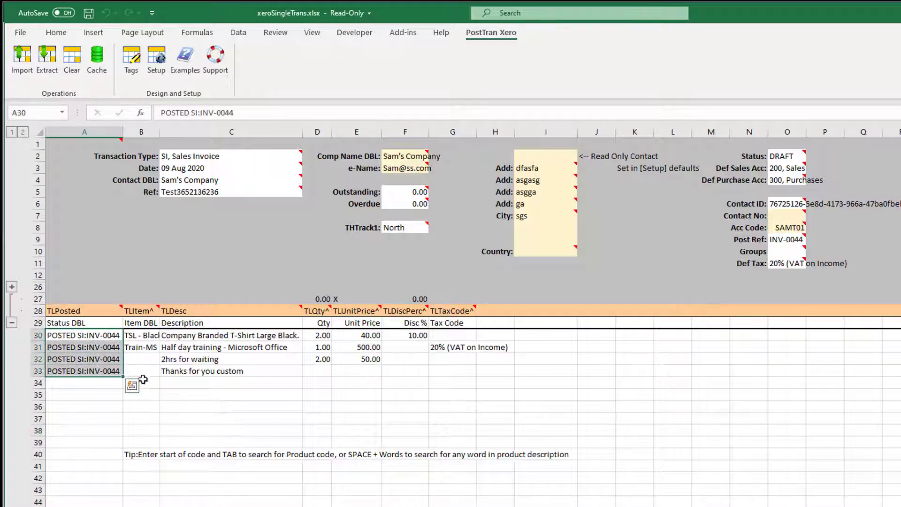
click(177, 384)
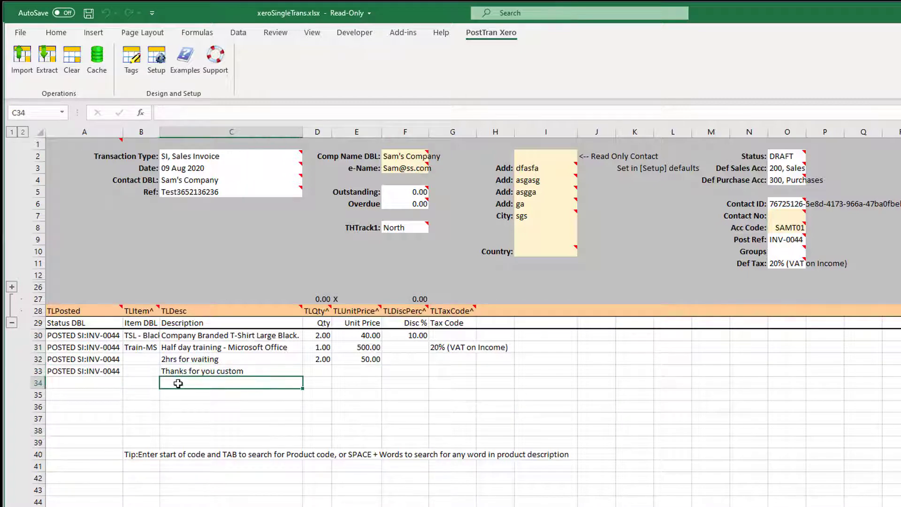
drag(91, 339, 89, 370)
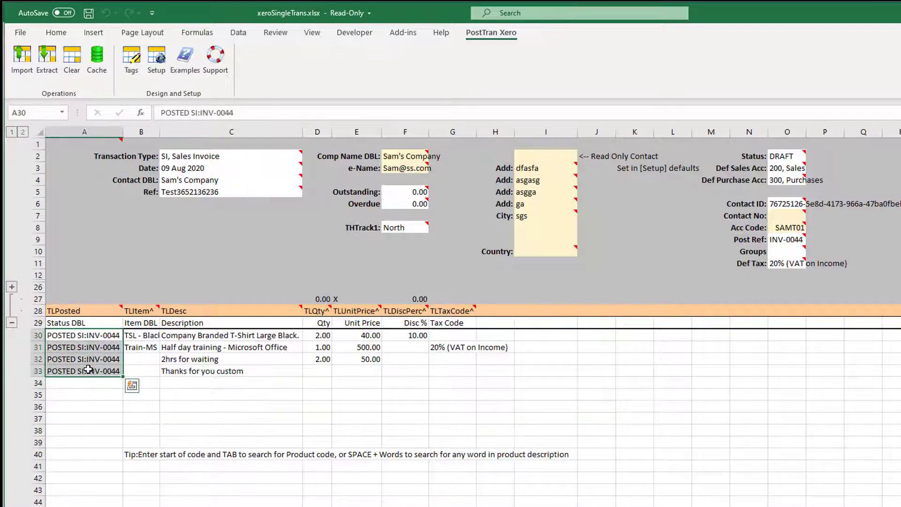
key(Delete)
click(100, 381)
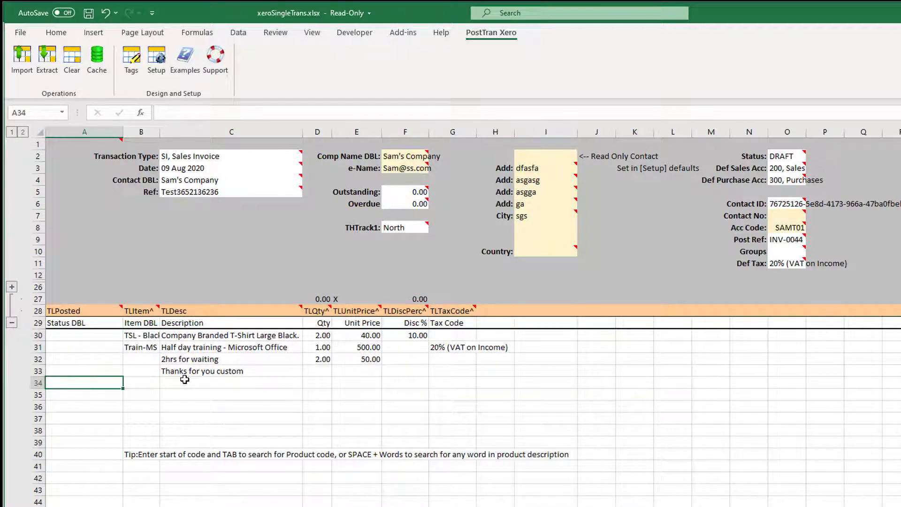
Step: Add a row 34 line of 3 TSM - Black T-shirts
click(150, 381)
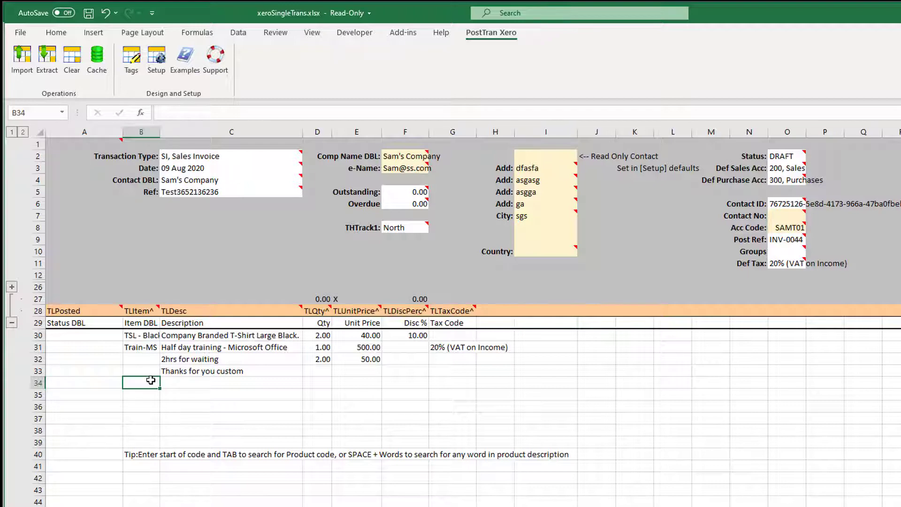
text(t)
key(Tab)
click(473, 281)
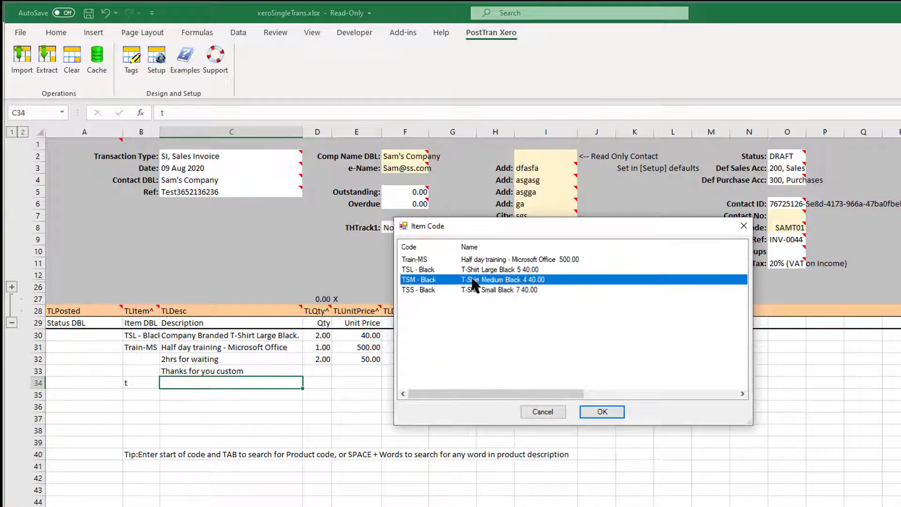
double_click(473, 280)
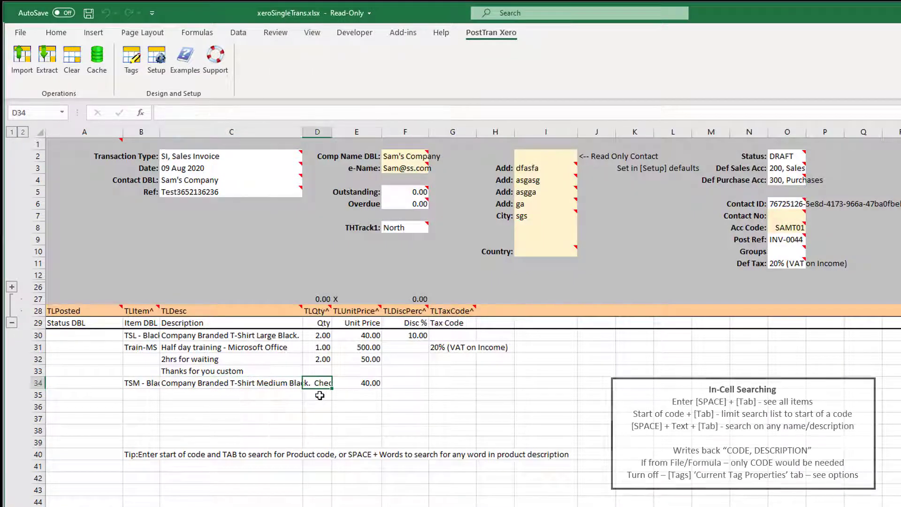
text(3)
key(Tab)
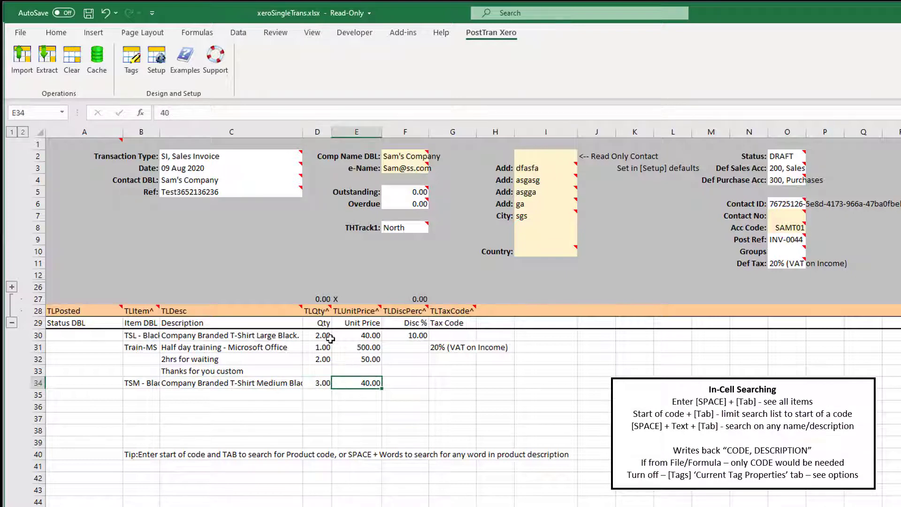
Step: Change the transaction type in C2 to PI, Purchase Invoice
click(172, 158)
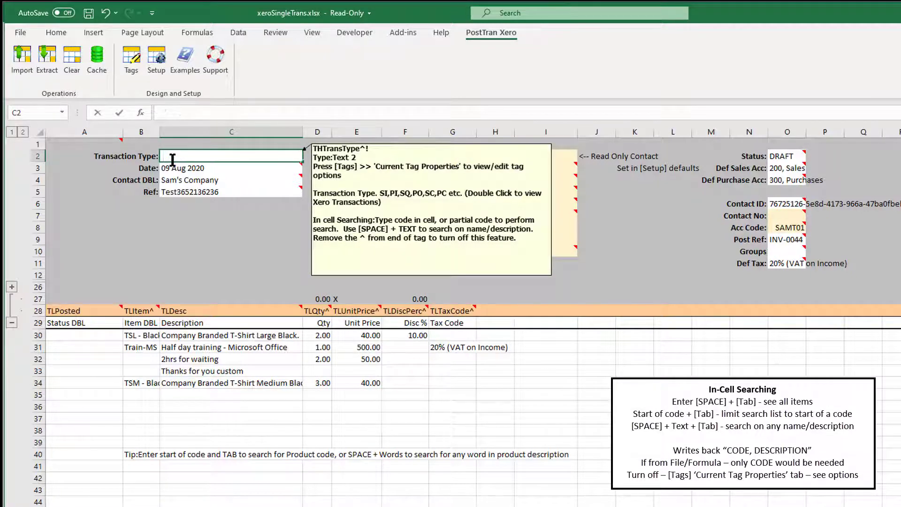
key(Tab)
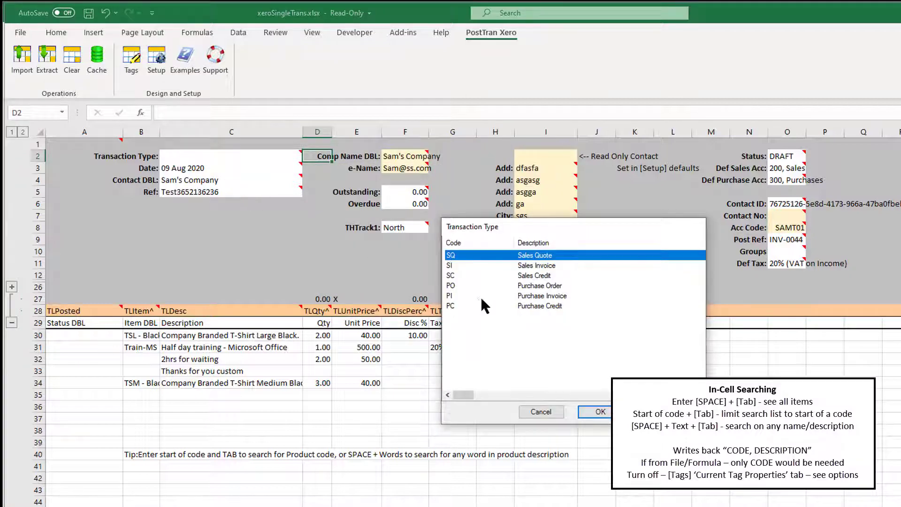
click(457, 297)
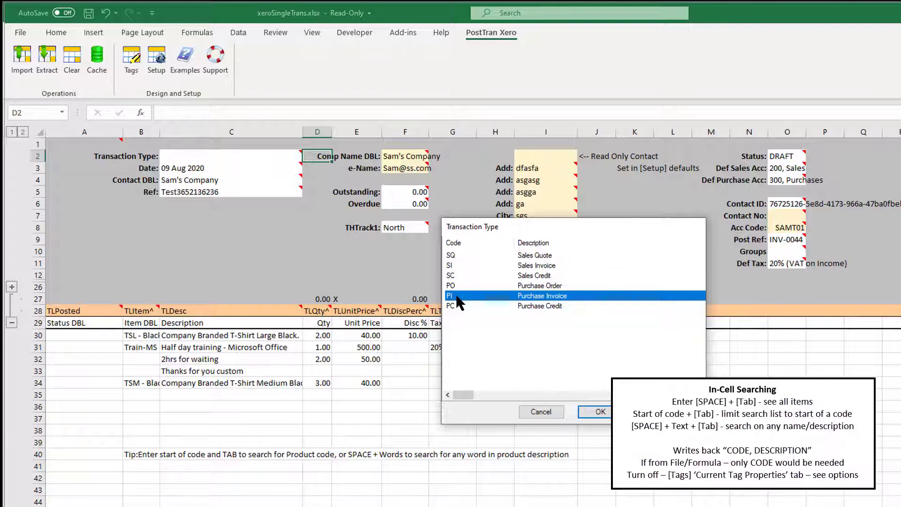
double_click(456, 296)
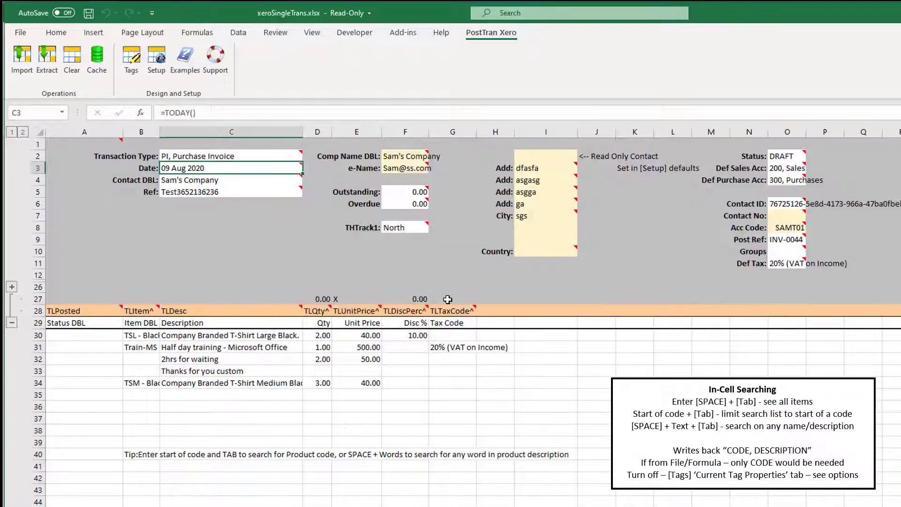
click(278, 347)
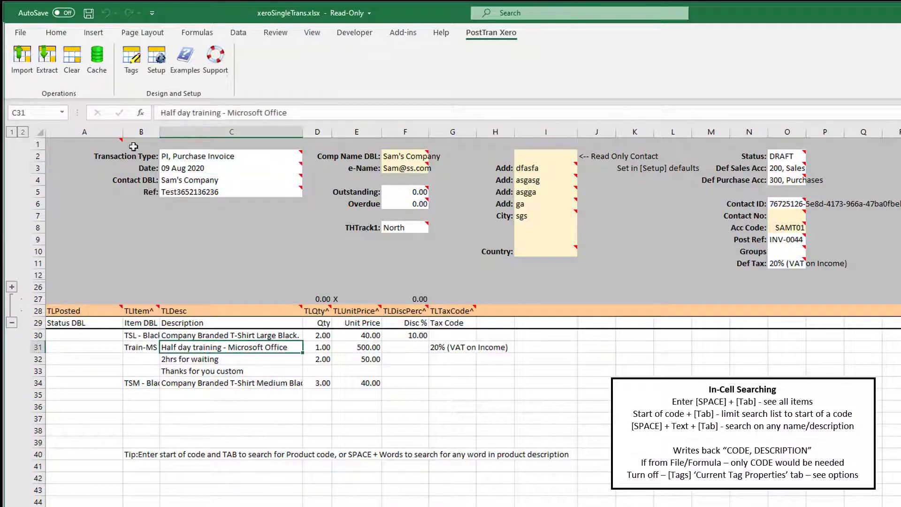
Step: After the invalid tax code error, enter 20 in G31 for the 20% (VAT on Expenses) code
click(22, 58)
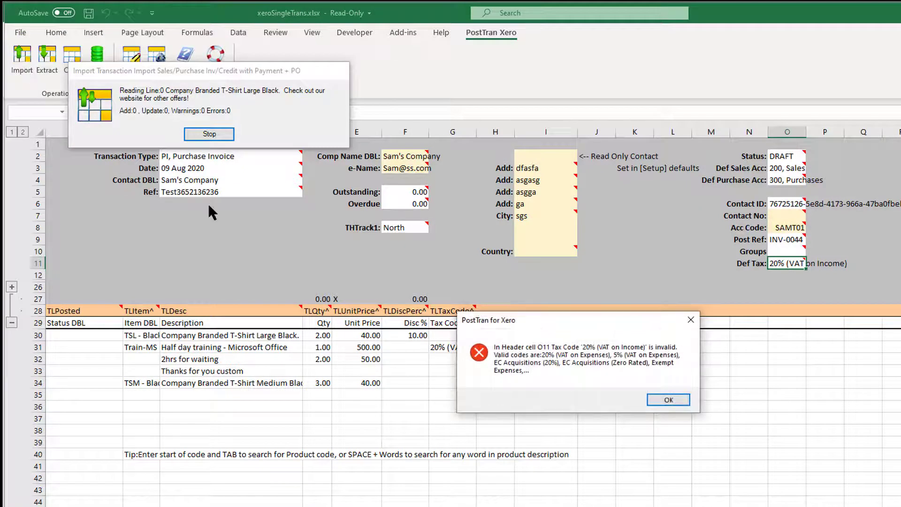
click(666, 399)
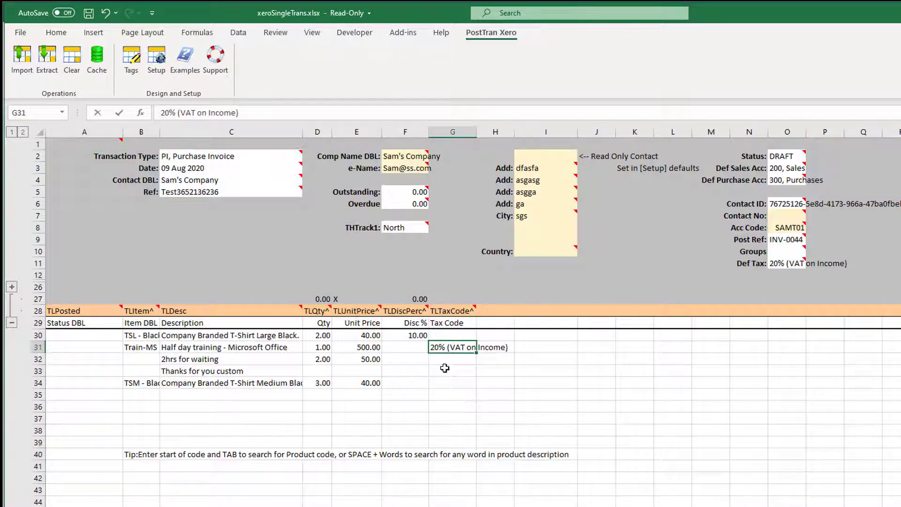
text(20)
key(Tab)
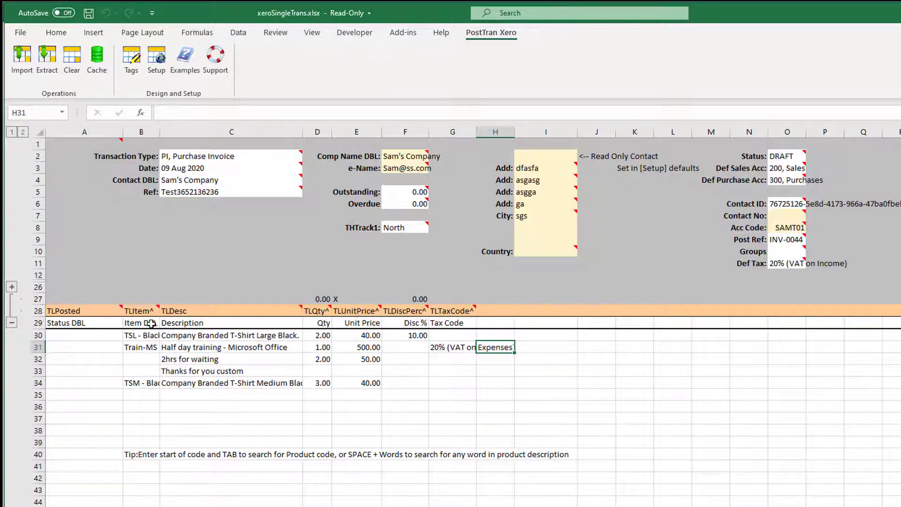
Step: Set default tax in O11 to 20% (VAT on Expenses) and rerun Import for the summary
click(18, 57)
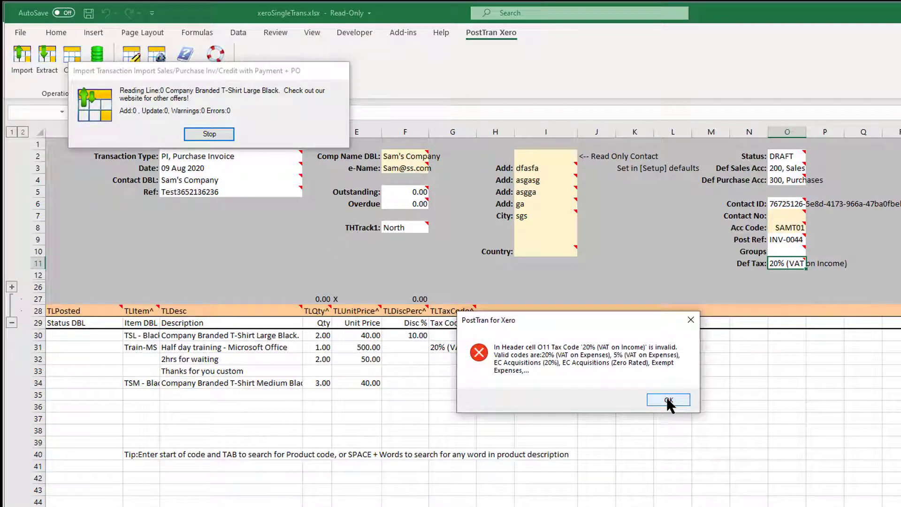
click(667, 397)
click(778, 264)
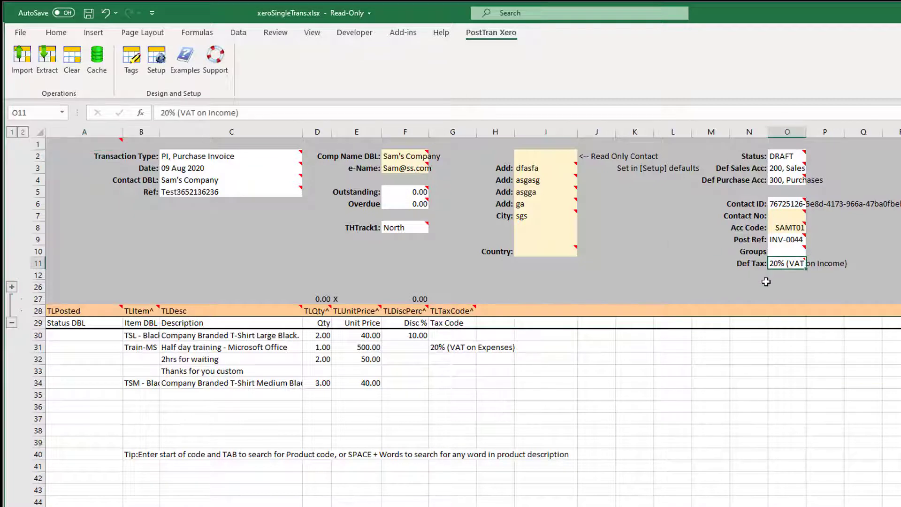
text(20% (VAT on Expenses))
key(Tab)
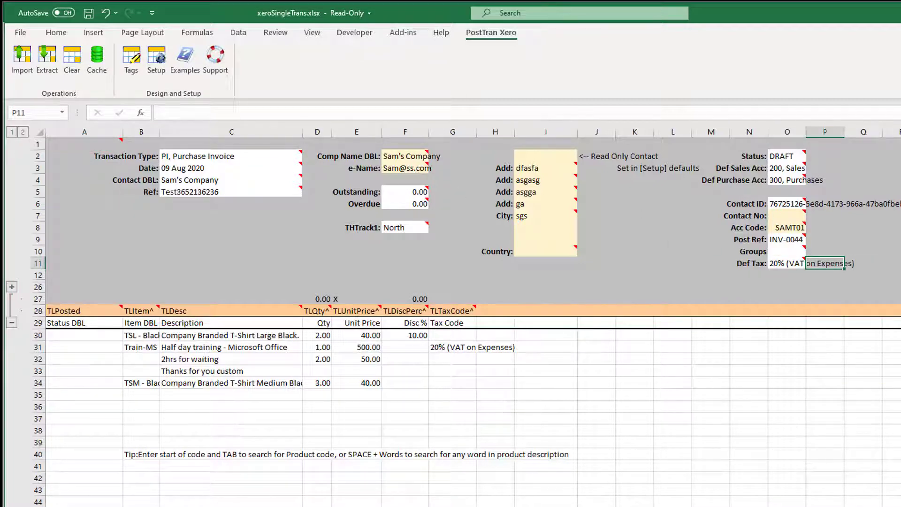
click(21, 65)
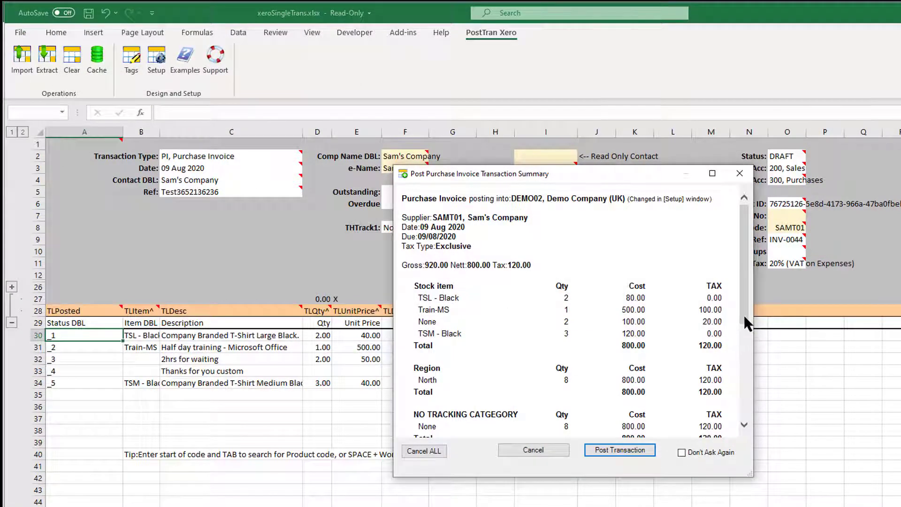
drag(745, 316, 736, 348)
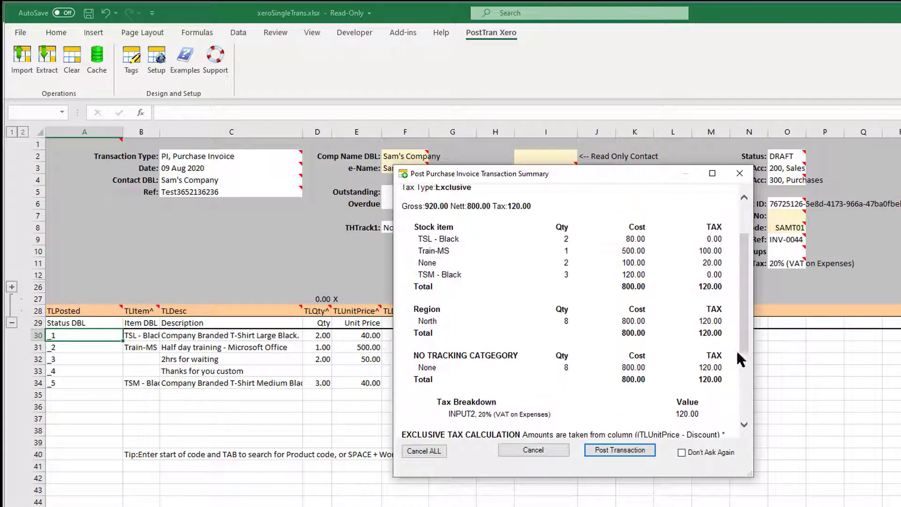
click(615, 445)
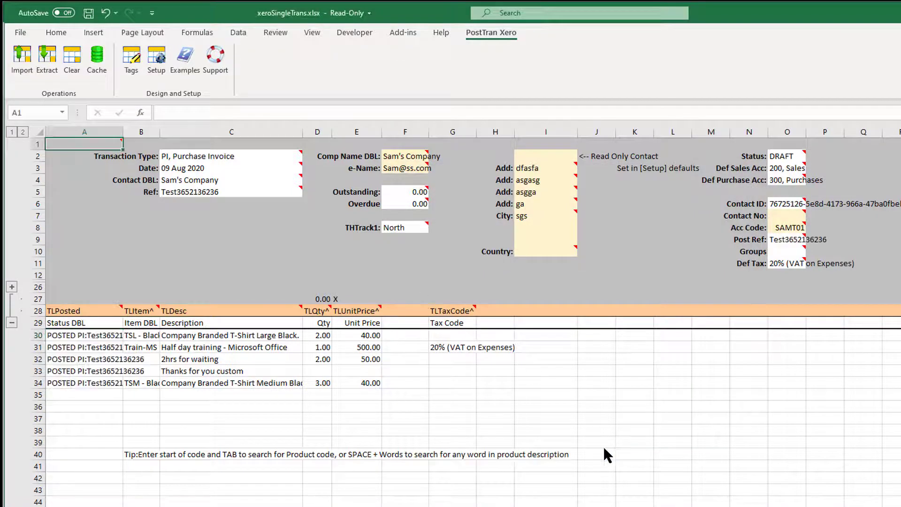
click(87, 368)
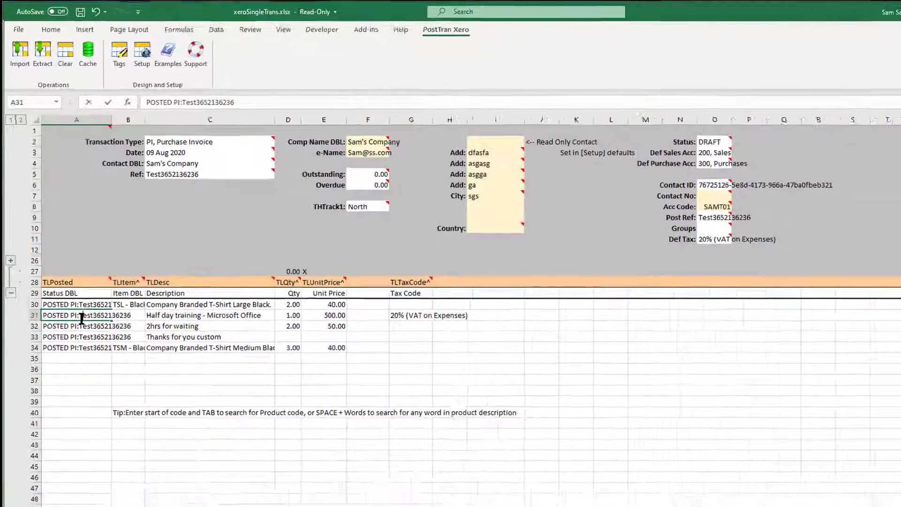
click(90, 351)
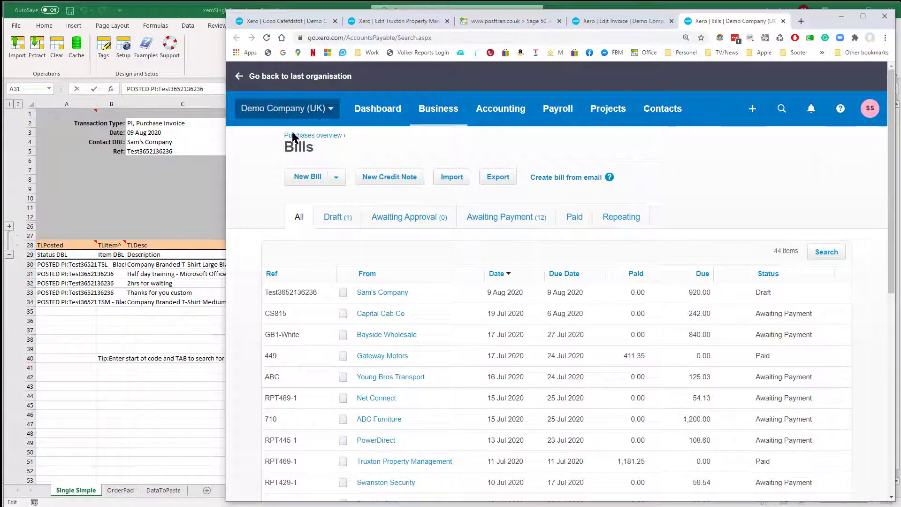
click(295, 299)
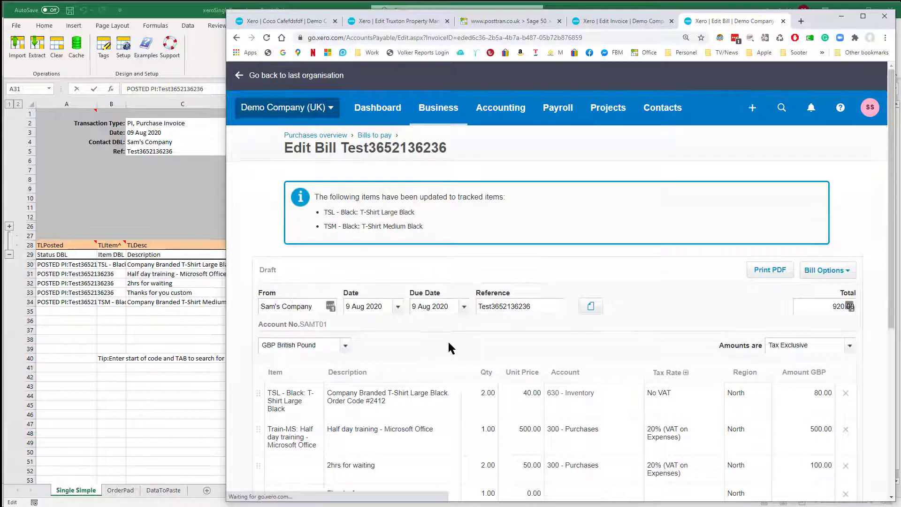
scroll(448, 344, down, 3)
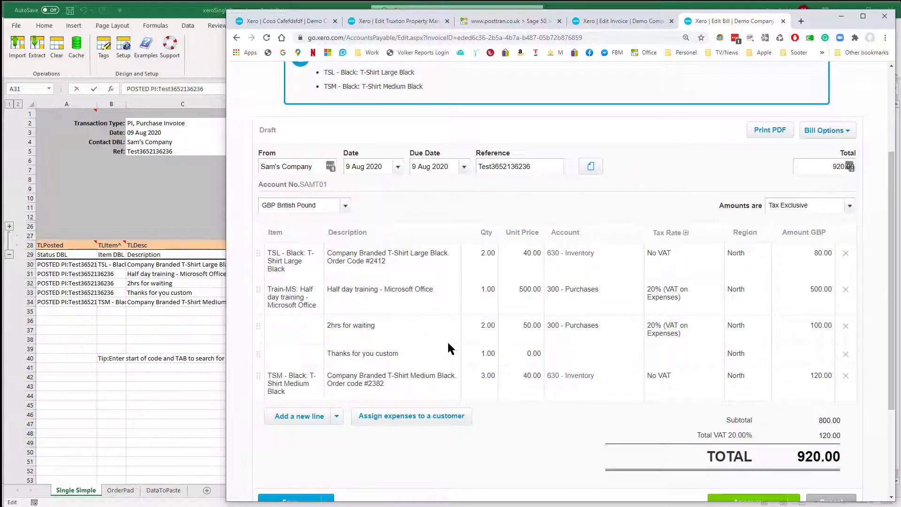